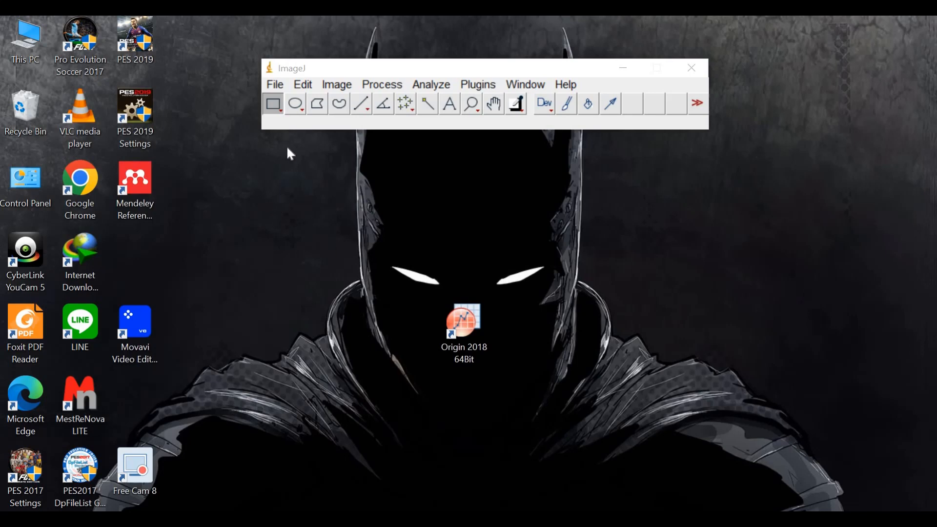
# Open the SEM image 2a from the ANORGANIK folder
pyautogui.click(275, 85)
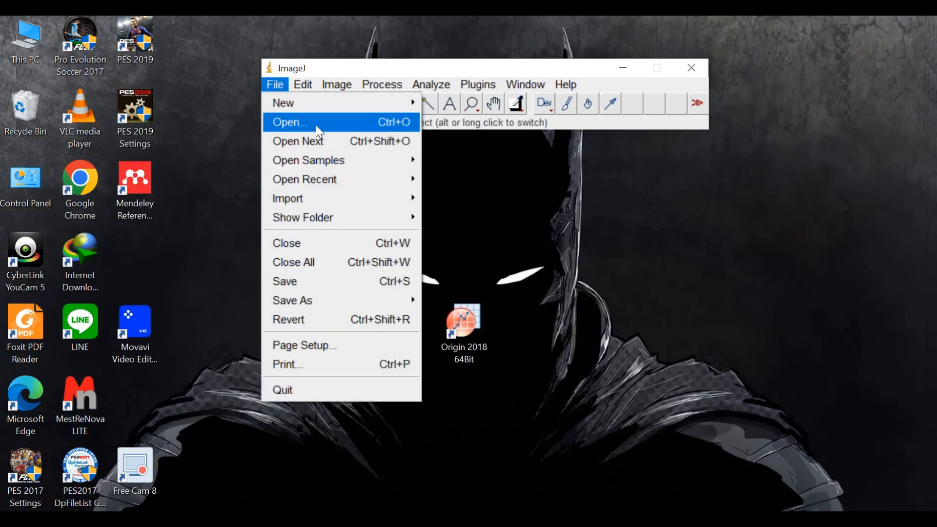
pyautogui.click(291, 122)
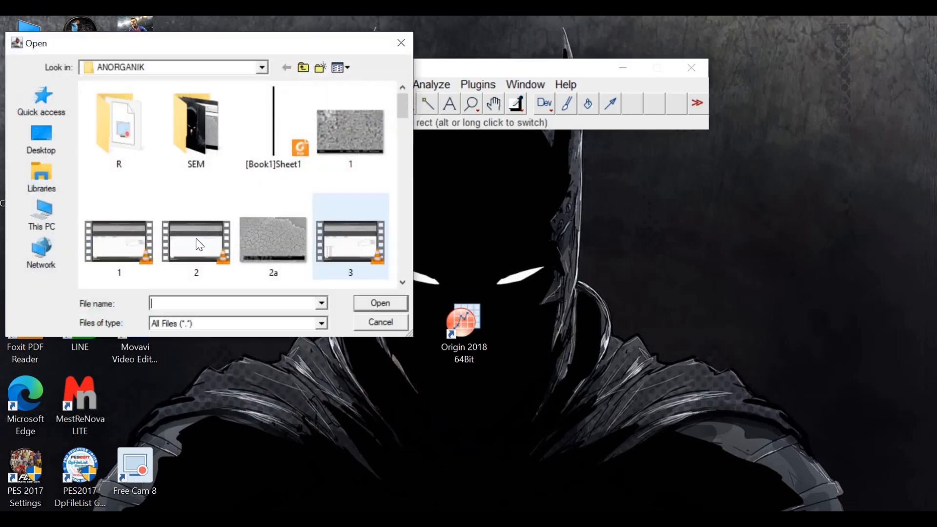
pyautogui.doubleClick(300, 262)
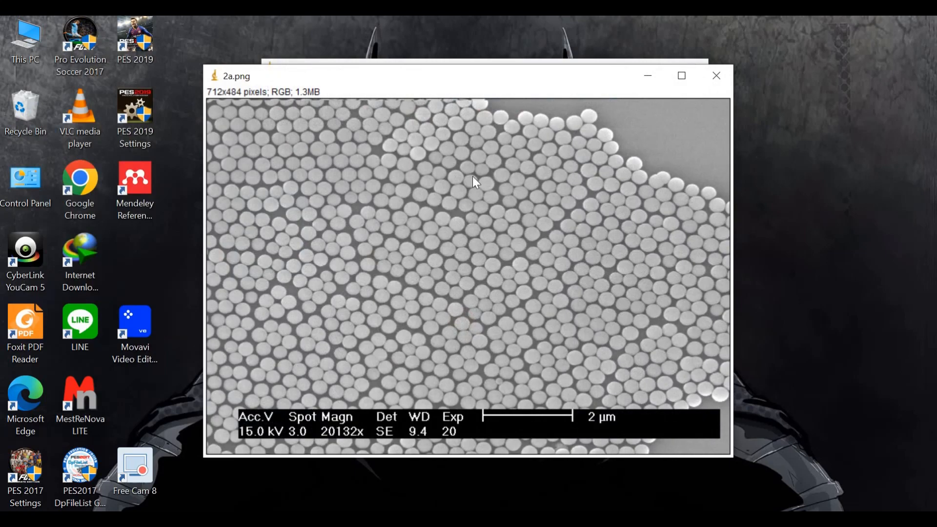
# Arrange the toolbar window above the image window and reduce the image to 75% magnification
pyautogui.moveTo(428, 77); pyautogui.dragTo(547, 107)
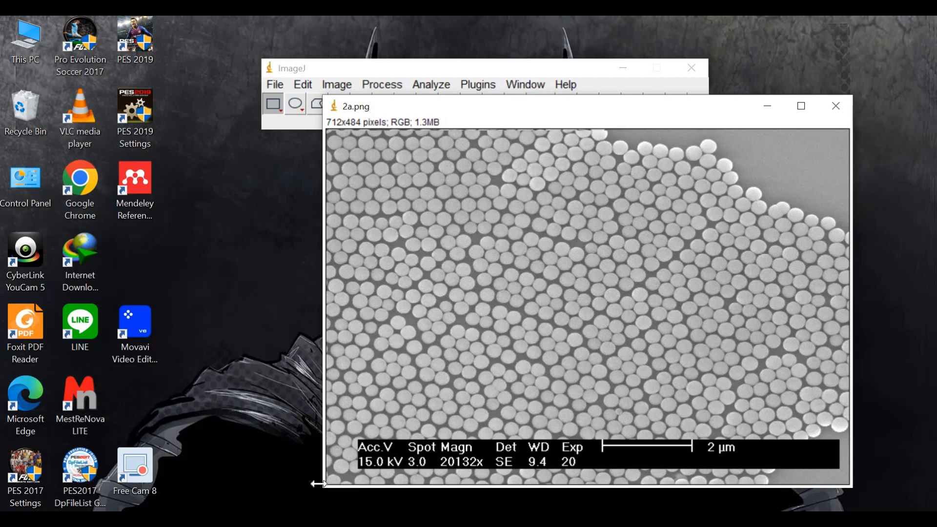
pyautogui.moveTo(320, 492); pyautogui.dragTo(366, 449)
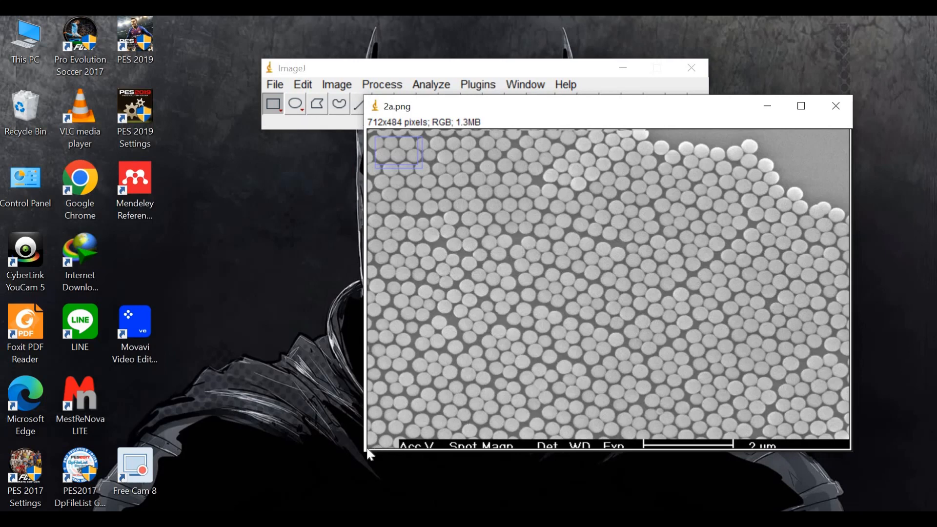
pyautogui.moveTo(500, 72); pyautogui.dragTo(424, 40)
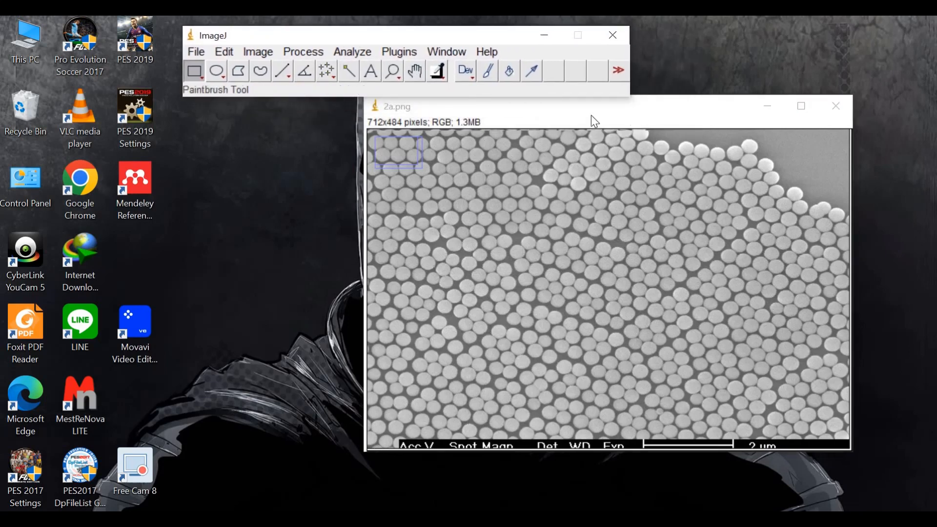
pyautogui.moveTo(519, 117); pyautogui.dragTo(398, 127)
pyautogui.click(393, 72)
pyautogui.rightClick(502, 267)
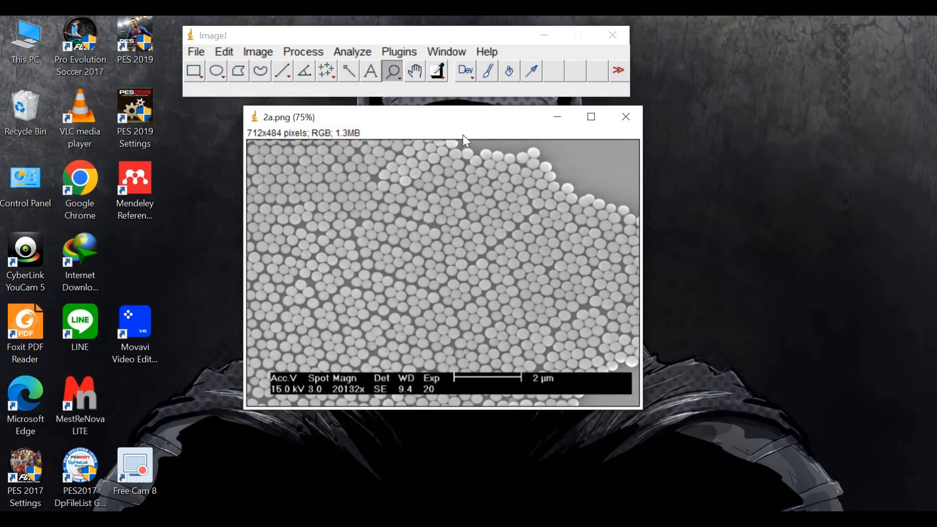
pyautogui.moveTo(470, 119); pyautogui.dragTo(437, 119)
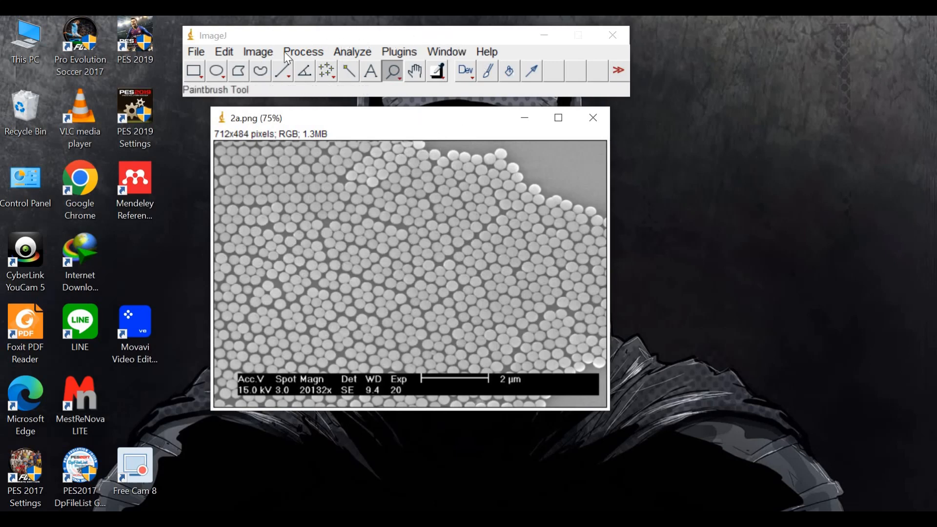
# Convert the image from RGB Color to 8-bit
pyautogui.click(254, 51)
pyautogui.moveTo(277, 72)
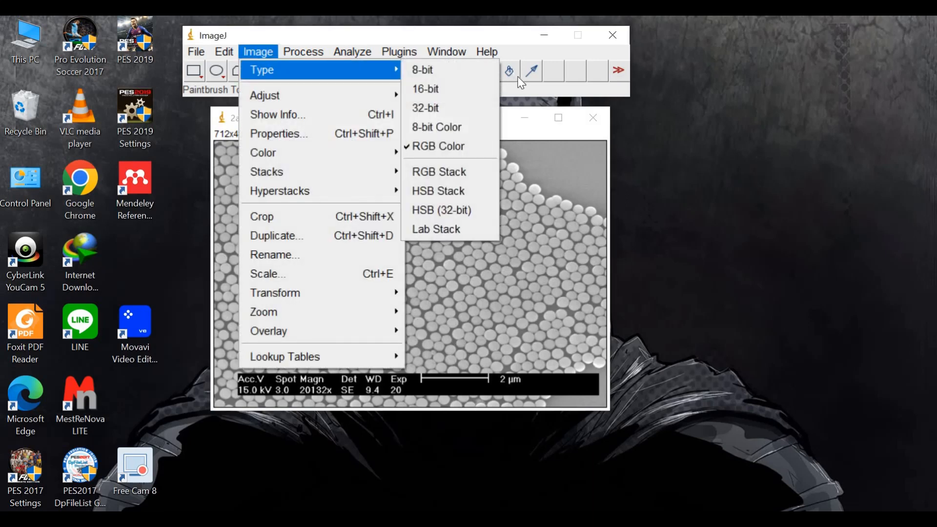
pyautogui.click(453, 72)
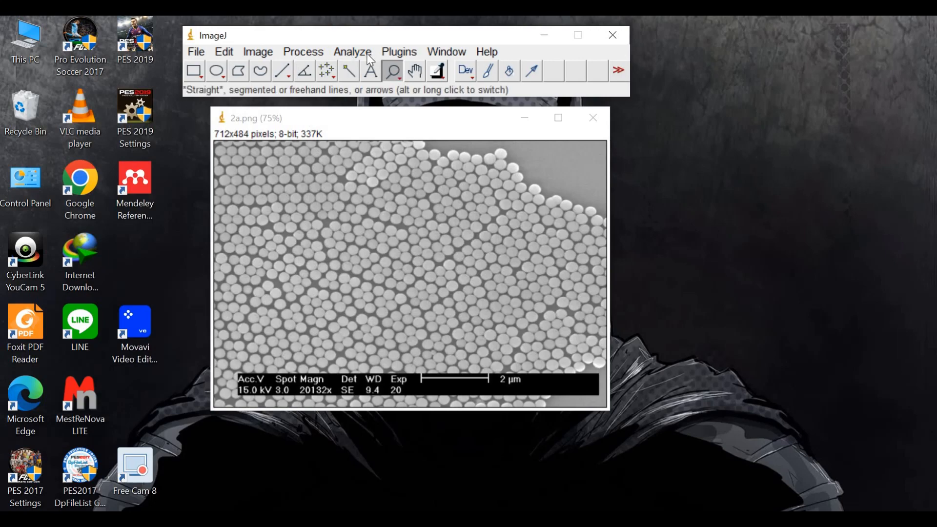
# Remove any existing scale from the image with Set Scale and accept the cleared settings
pyautogui.click(353, 52)
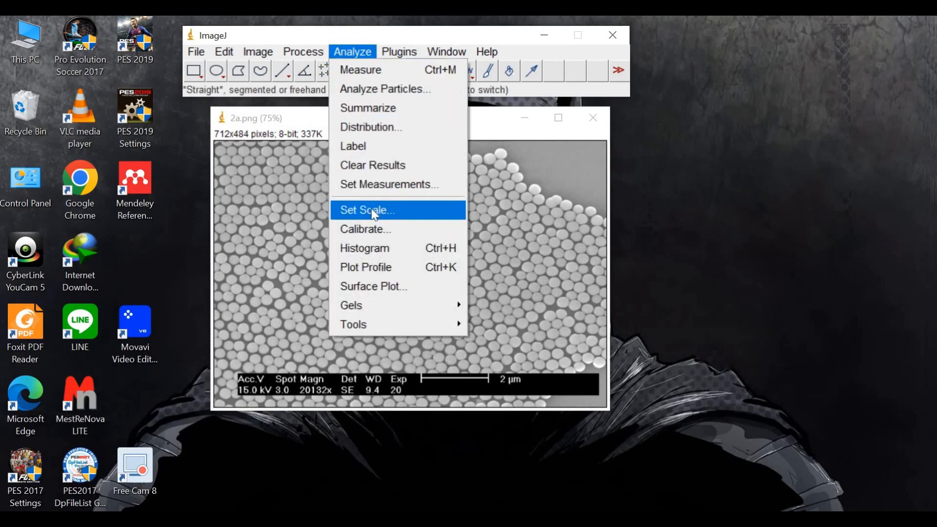
pyautogui.click(374, 211)
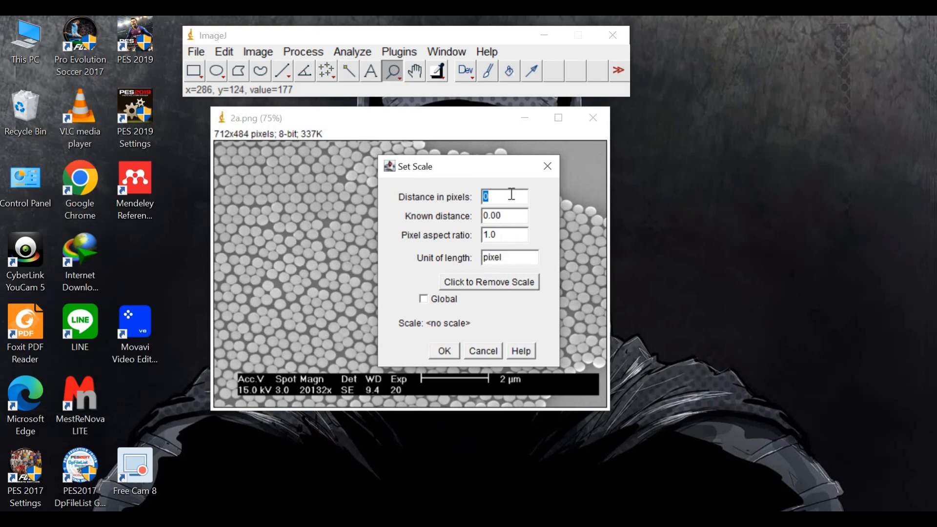
pyautogui.click(503, 213)
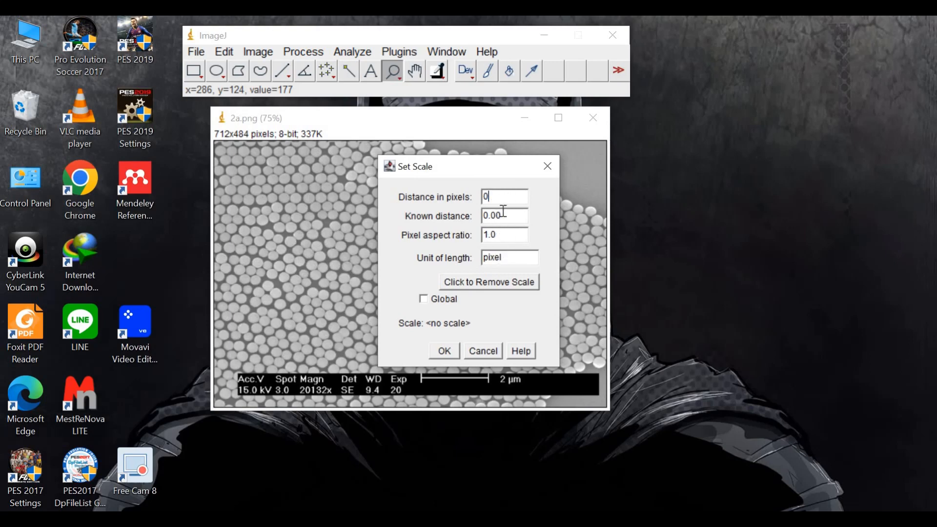
pyautogui.click(468, 283)
pyautogui.click(443, 350)
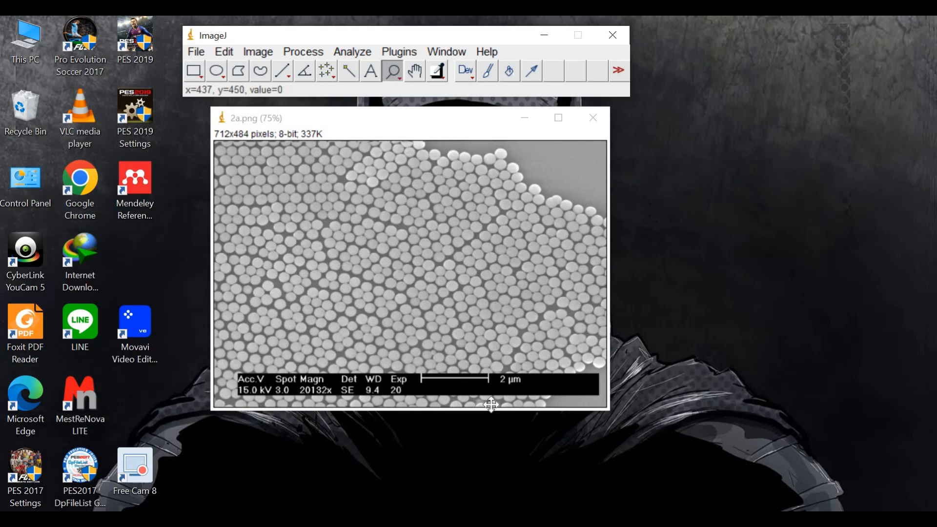
# Draw a straight line along the 2 µm scale bar, starting at the outer edge of its left end mark
pyautogui.click(455, 393)
pyautogui.click(481, 469)
pyautogui.click(450, 453)
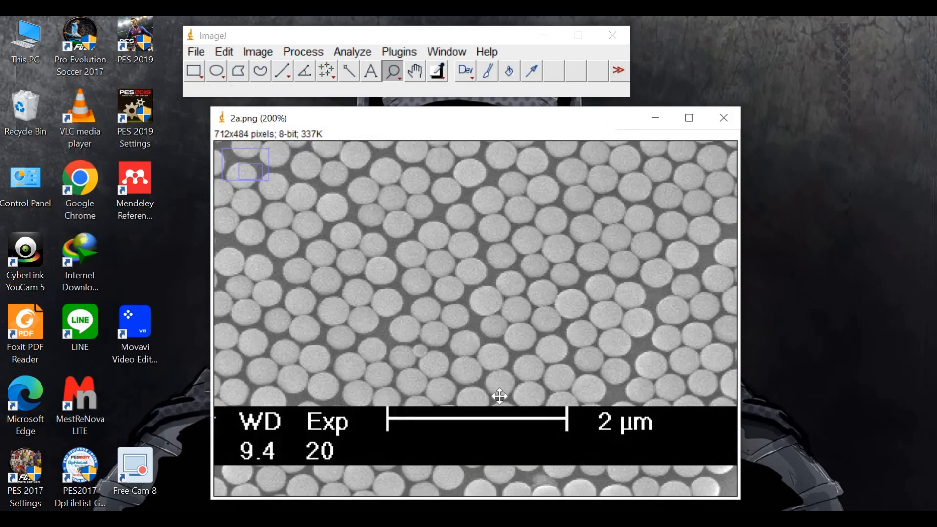
pyautogui.doubleClick(564, 381)
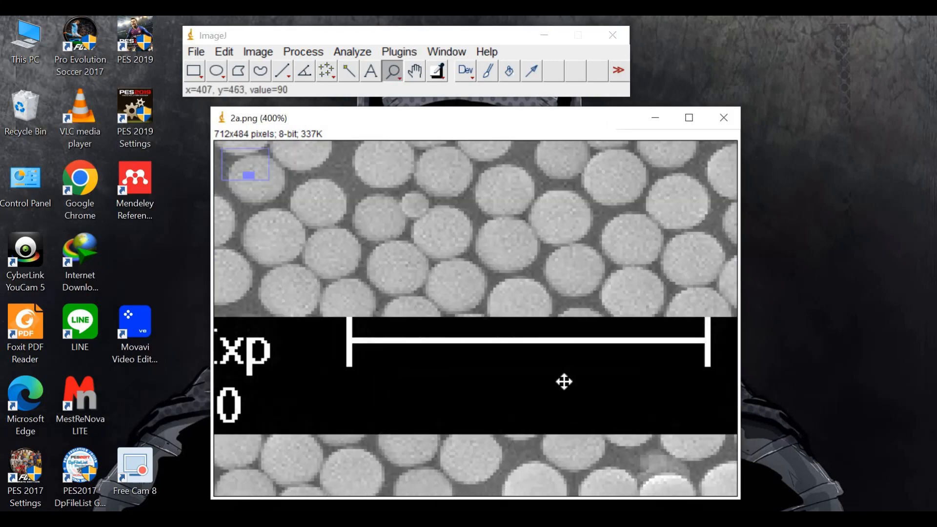
pyautogui.click(282, 70)
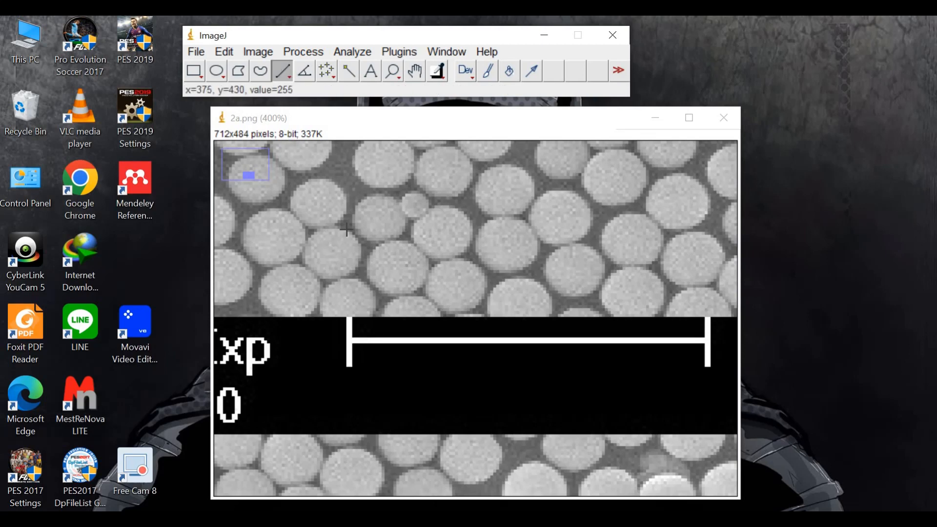
pyautogui.click(397, 71)
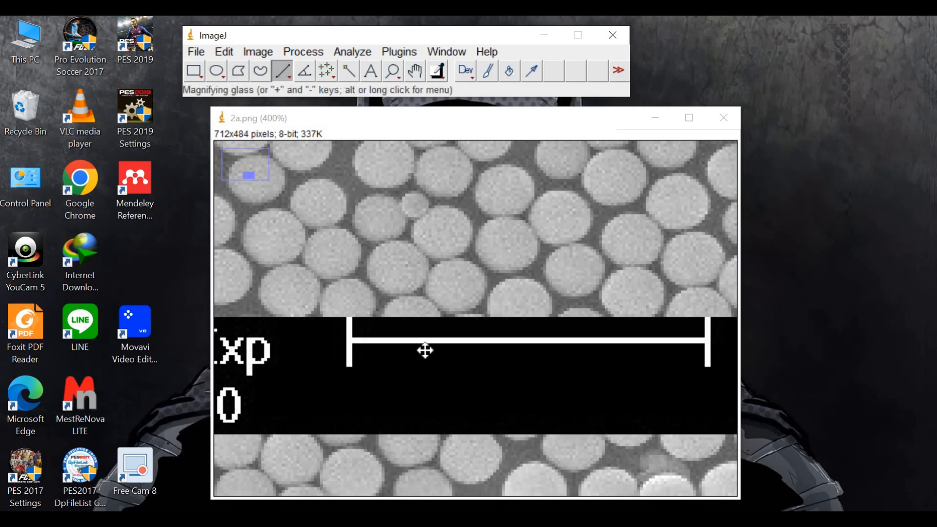
pyautogui.click(573, 320)
pyautogui.click(576, 316)
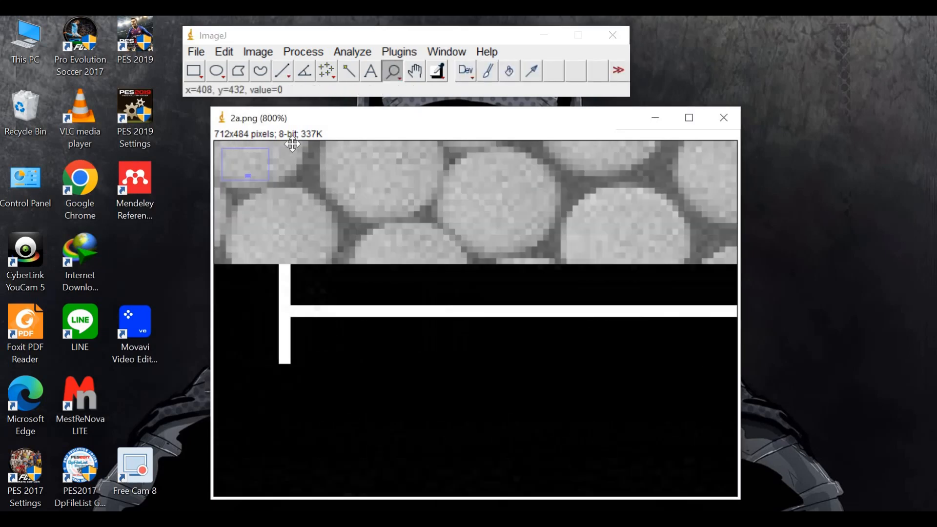
pyautogui.click(282, 72)
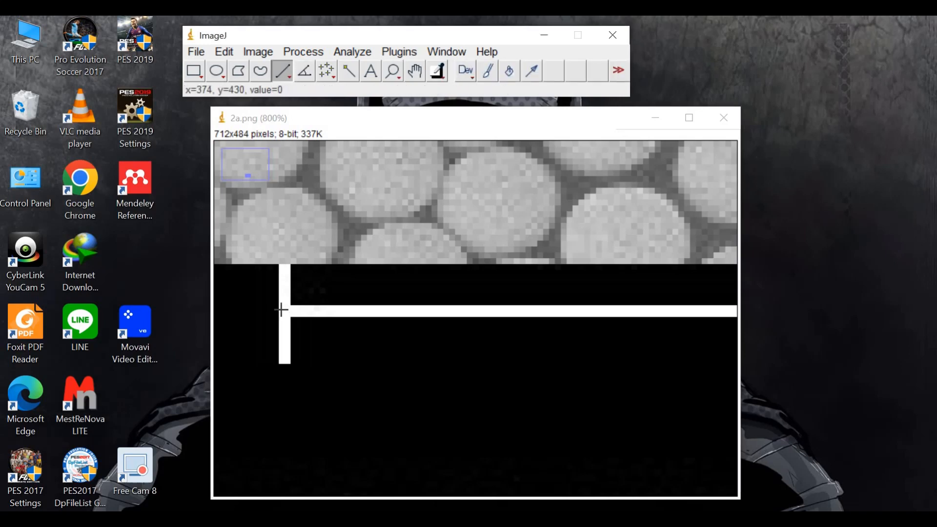
pyautogui.moveTo(280, 310); pyautogui.dragTo(588, 316)
pyautogui.moveTo(734, 315); pyautogui.dragTo(755, 309)
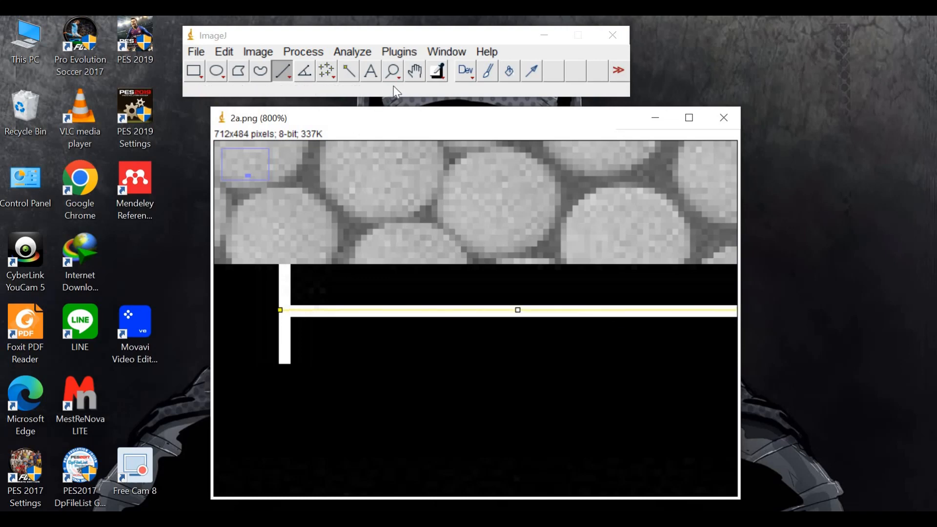
# Extend the line's free end to the scale bar's right end mark, making it about 123 pixels long
pyautogui.click(395, 69)
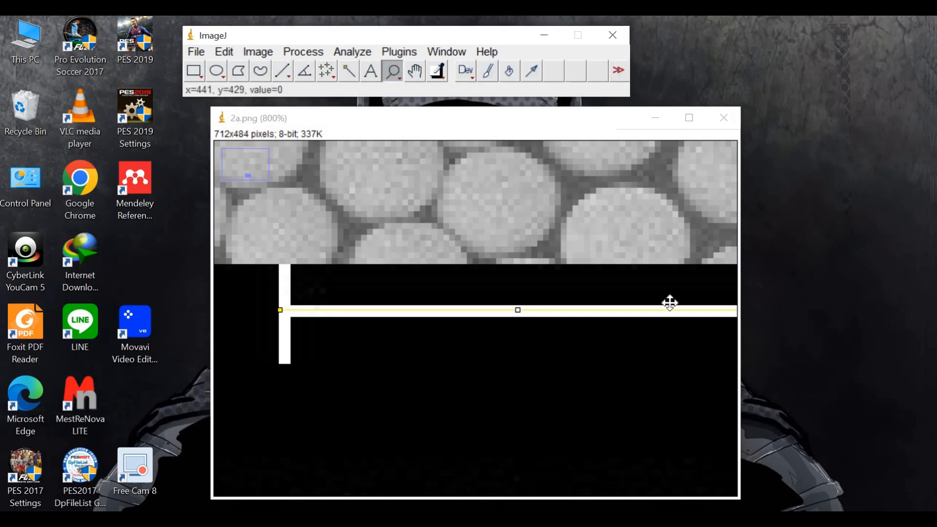
pyautogui.rightClick(684, 348)
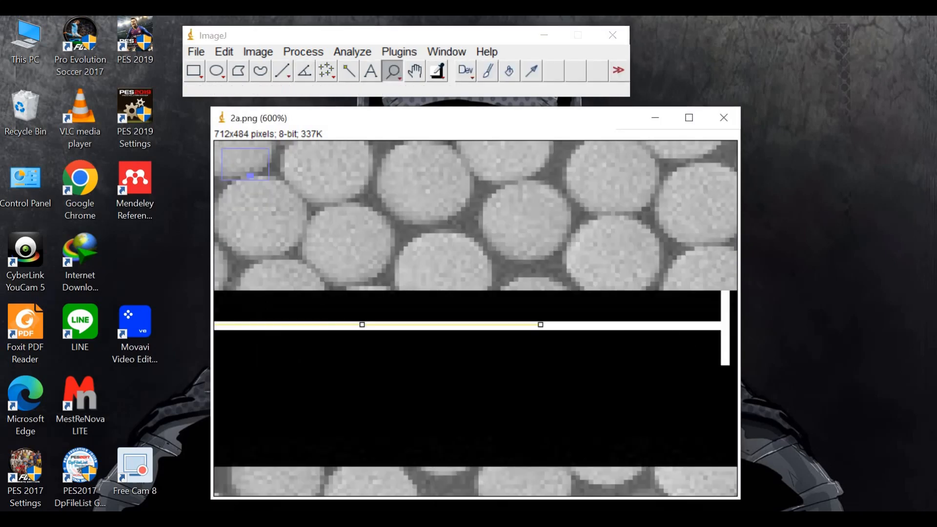
pyautogui.click(282, 69)
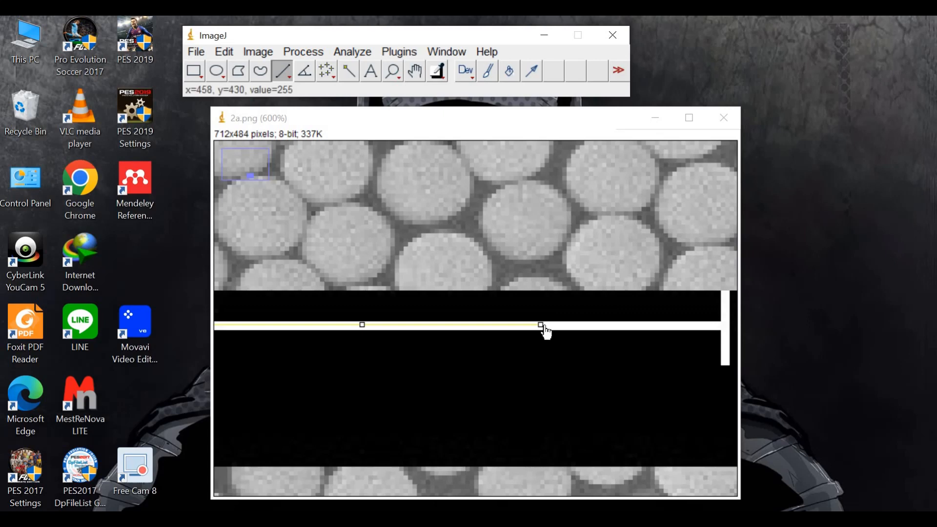
pyautogui.moveTo(541, 324); pyautogui.dragTo(727, 324)
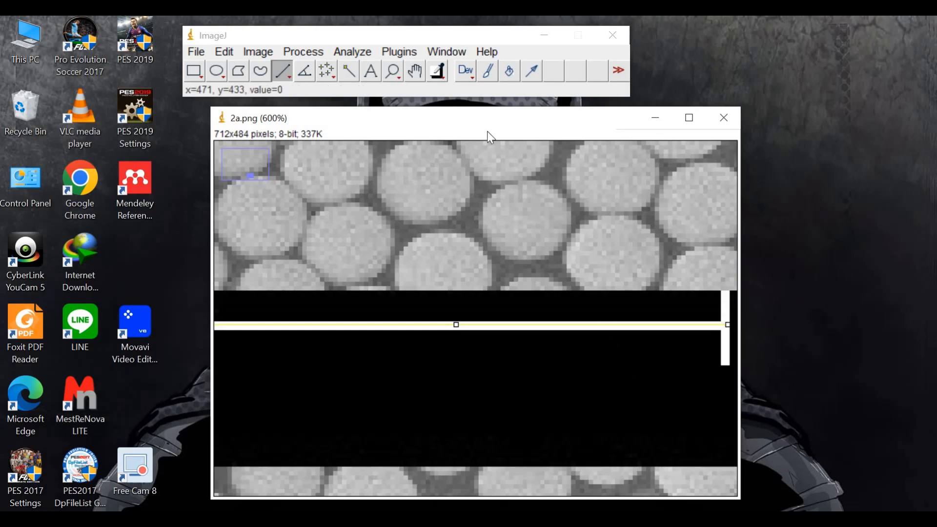
pyautogui.click(393, 72)
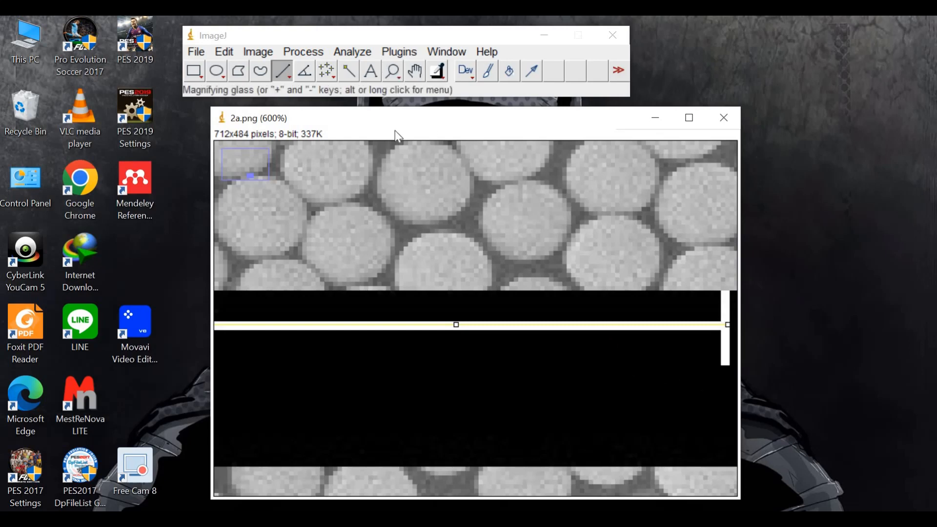
pyautogui.rightClick(466, 302)
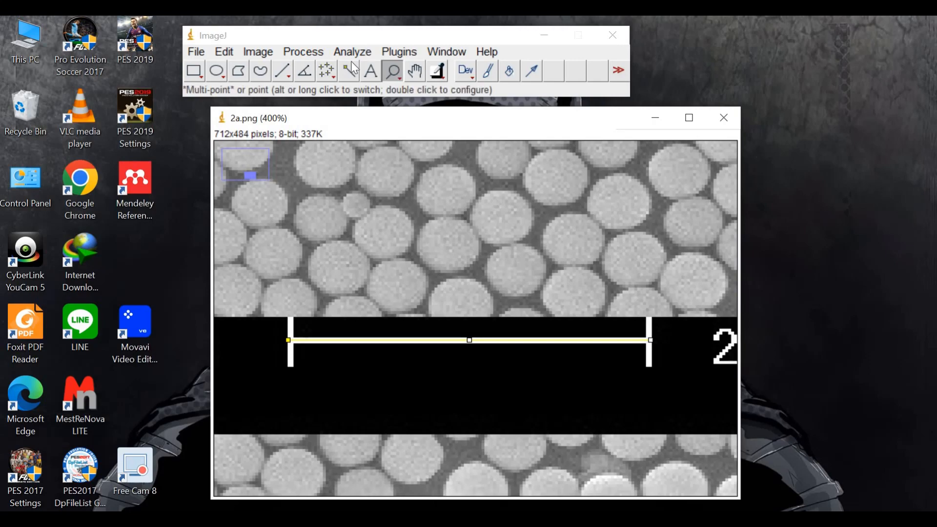
pyautogui.rightClick(401, 352)
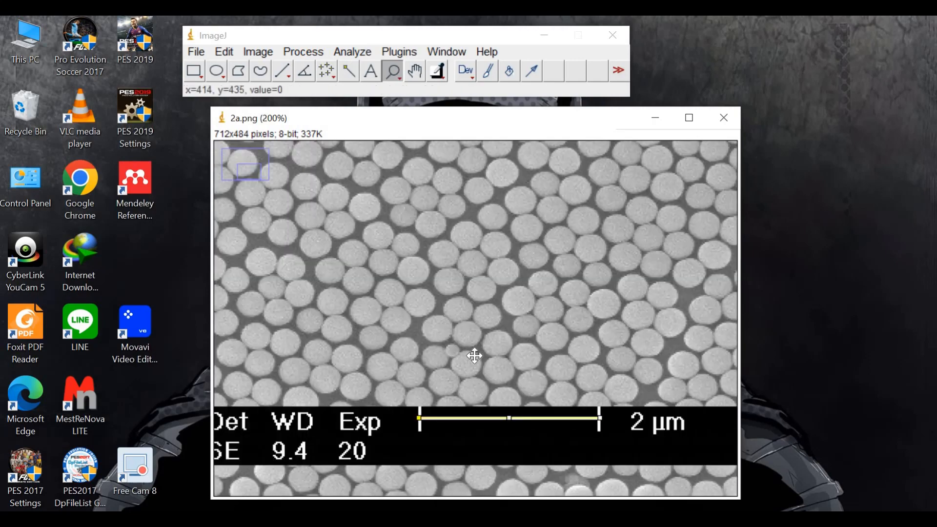
pyautogui.click(351, 52)
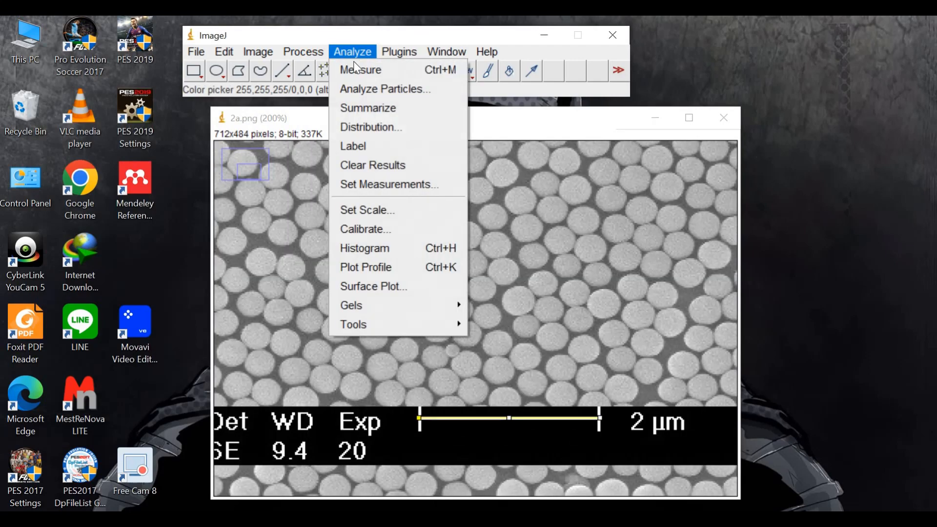
pyautogui.click(388, 93)
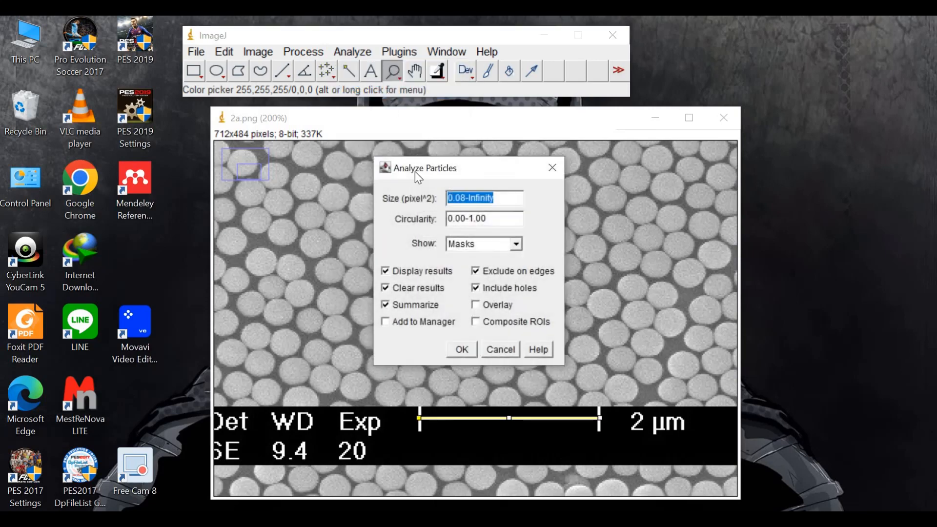
pyautogui.click(552, 168)
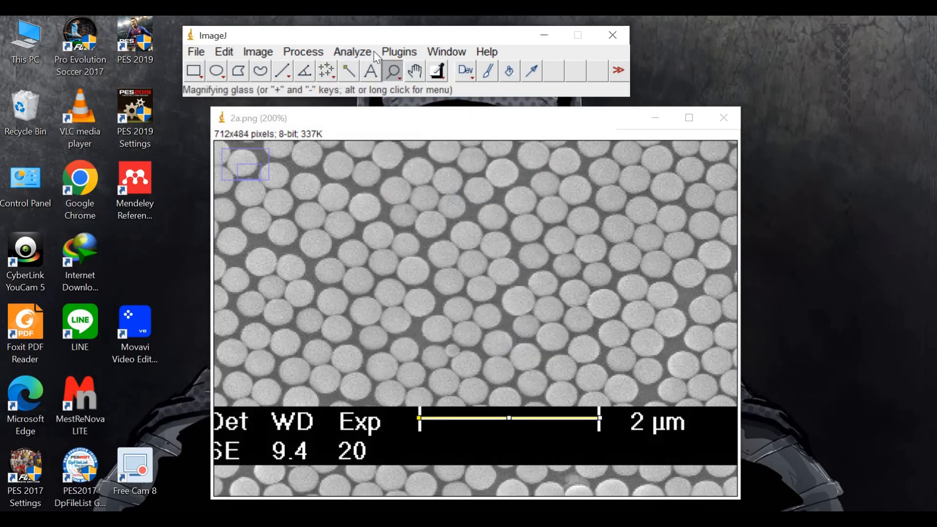
# Set the image scale from the drawn line with a known distance of 1000 and nm as the unit of length
pyautogui.click(352, 52)
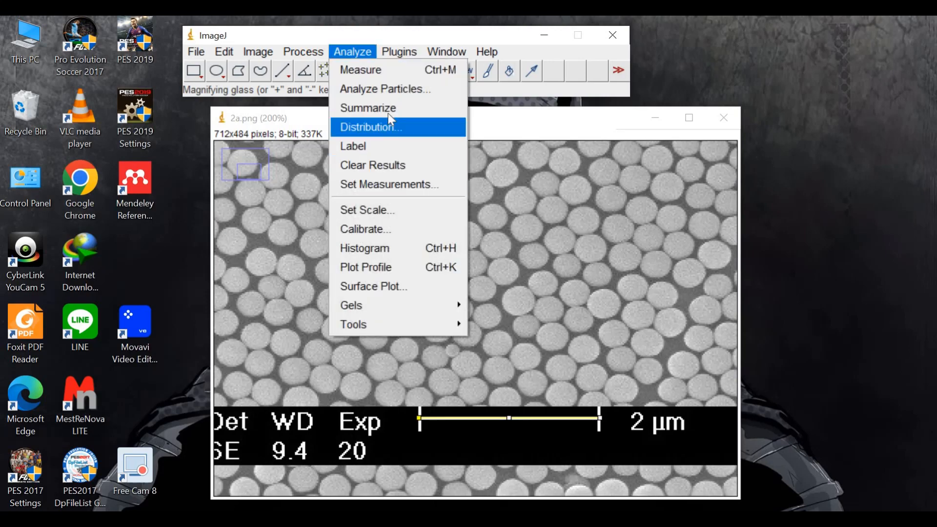
pyautogui.click(397, 210)
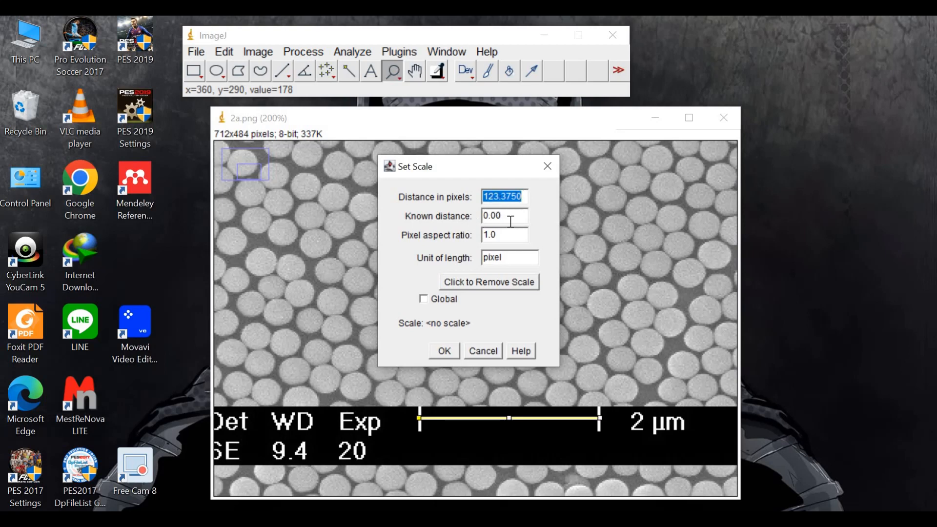
pyautogui.doubleClick(503, 261)
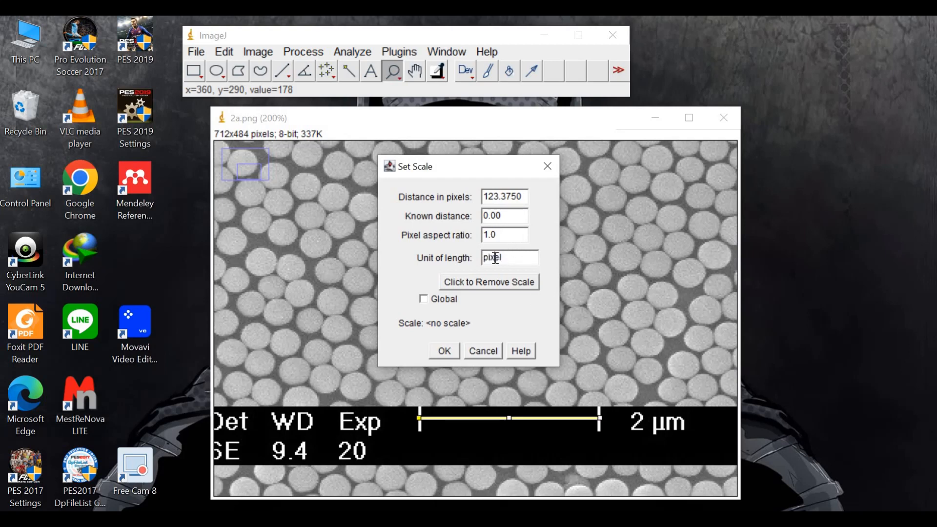
pyautogui.write('nm')
pyautogui.write('1000')
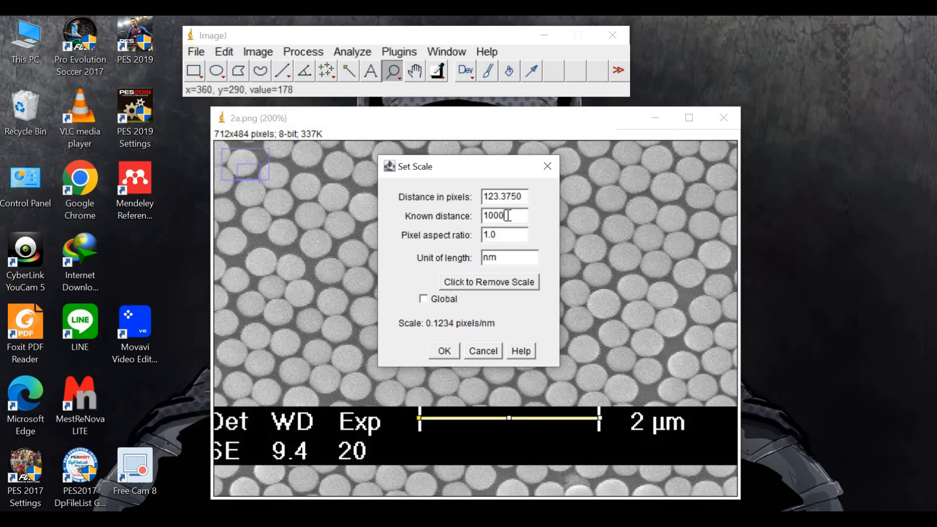
pyautogui.click(441, 349)
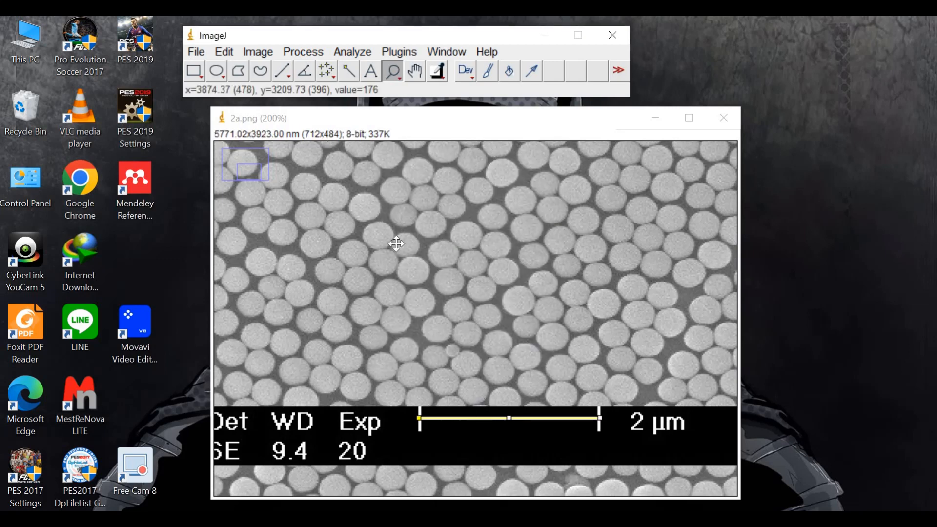
# Draw a rectangular selection of about 259 × 207 pixels over the particles directly above the image's information bar
pyautogui.rightClick(518, 380)
pyautogui.rightClick(415, 337)
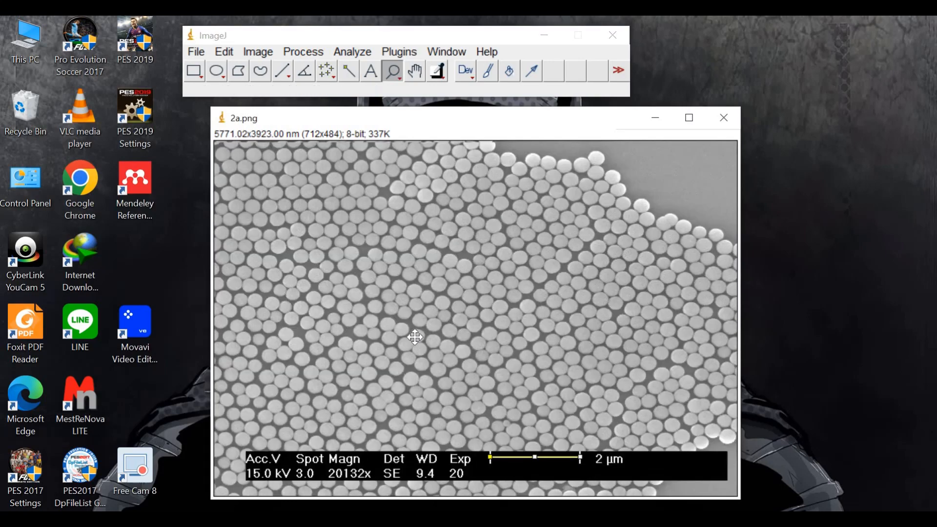
pyautogui.rightClick(385, 322)
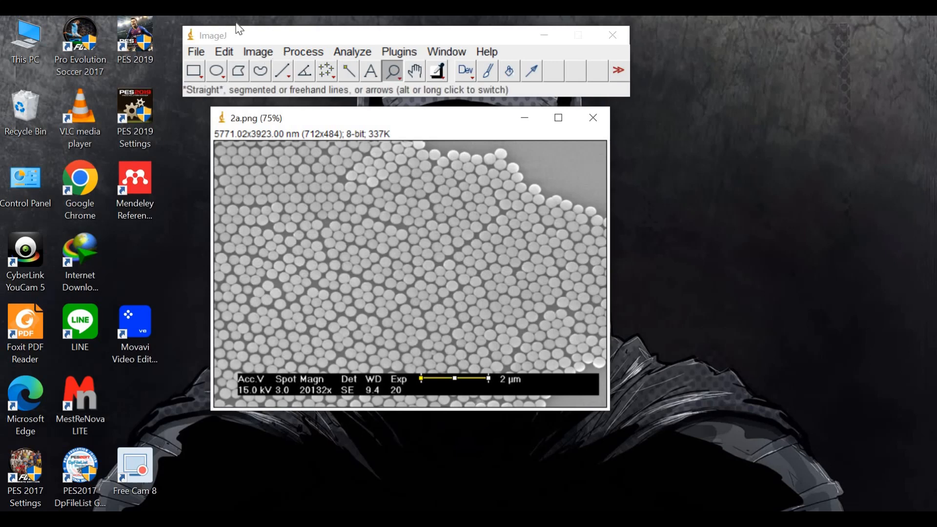
pyautogui.click(194, 72)
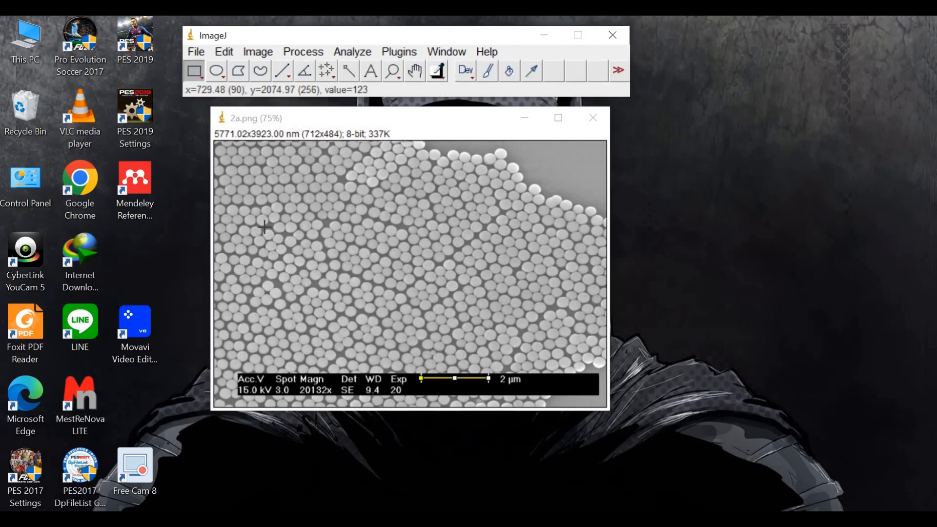
pyautogui.click(274, 260)
pyautogui.moveTo(295, 290); pyautogui.dragTo(416, 373)
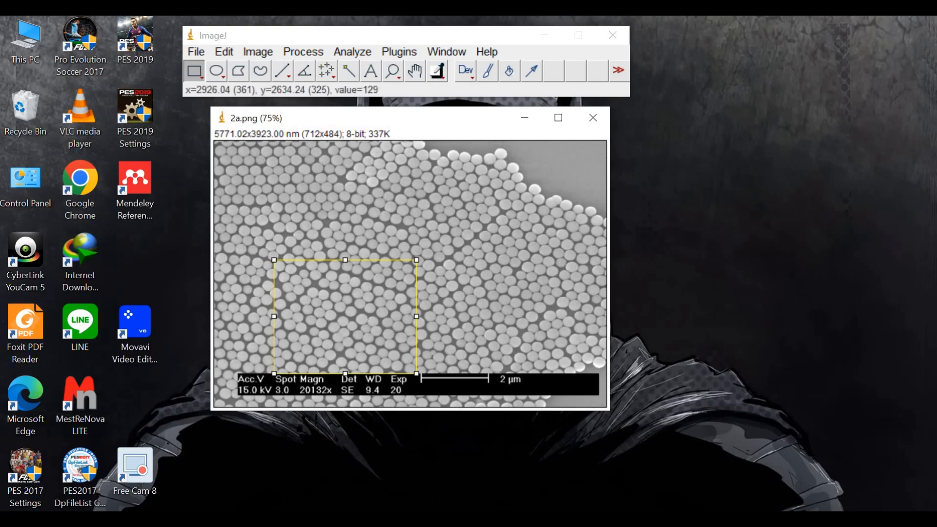
# Duplicate the selected particle area as a separate image and minimize the original 2a.png
pyautogui.click(258, 51)
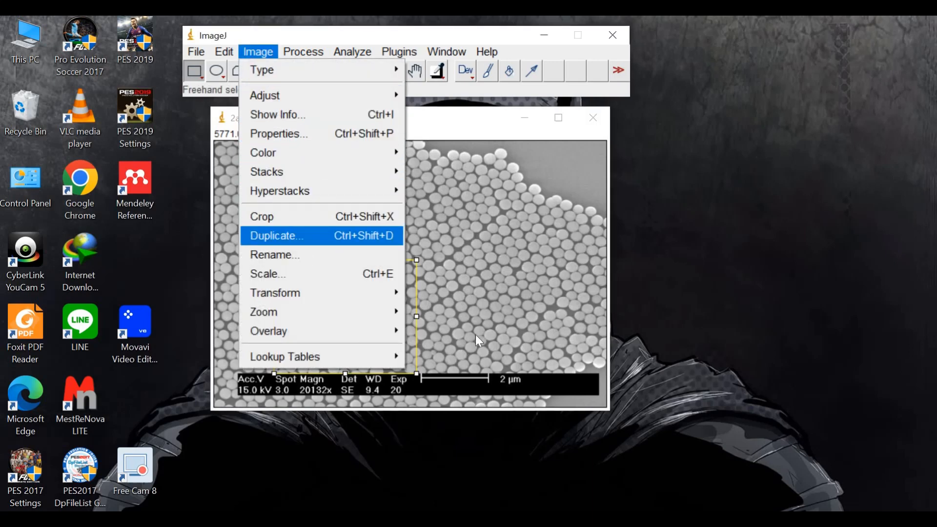
pyautogui.click(302, 237)
pyautogui.click(471, 304)
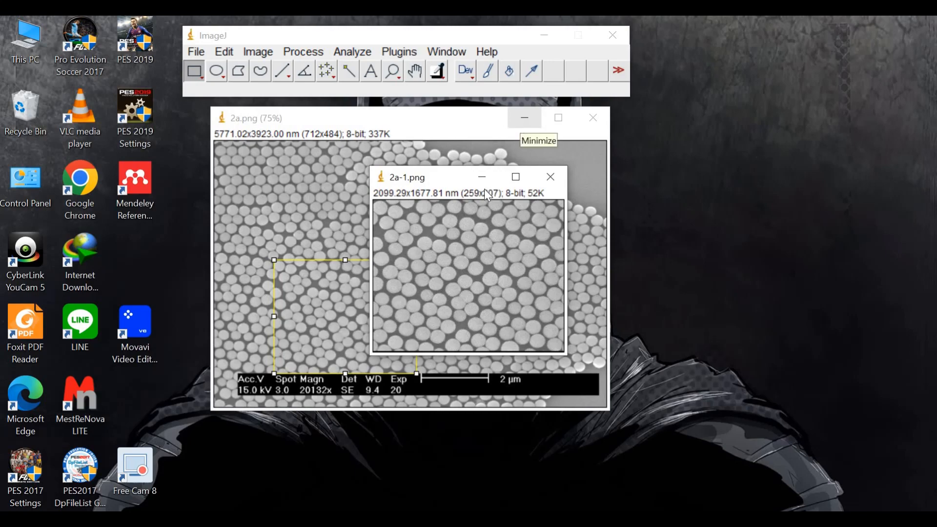
pyautogui.click(522, 123)
pyautogui.moveTo(381, 176); pyautogui.dragTo(323, 152)
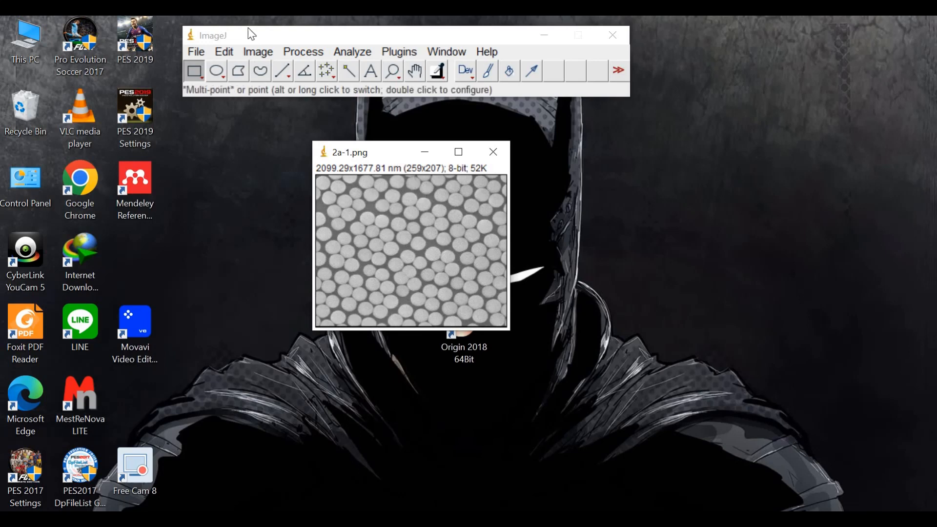
# Apply an FFT Bandpass Filter to the duplicate, filtering large structures down to 20 pixels and small structures up to 3 pixels
pyautogui.click(257, 54)
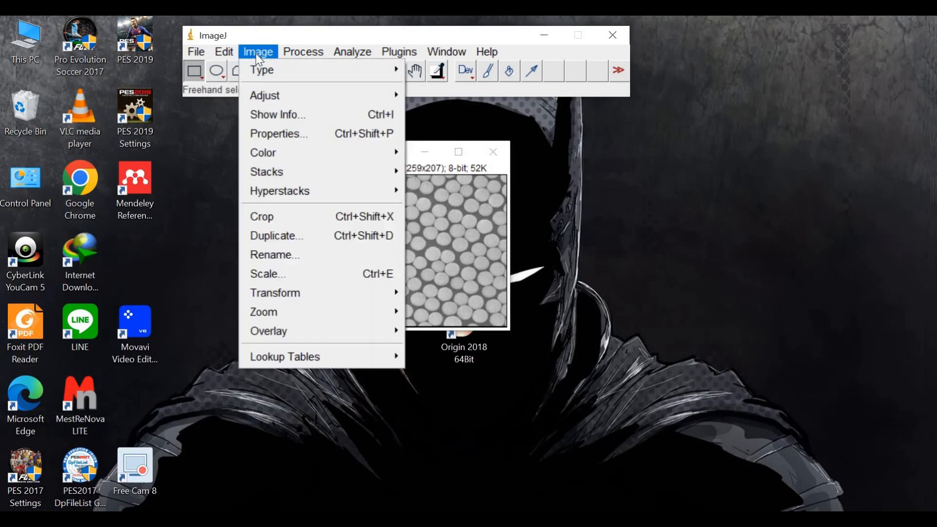
pyautogui.click(290, 51)
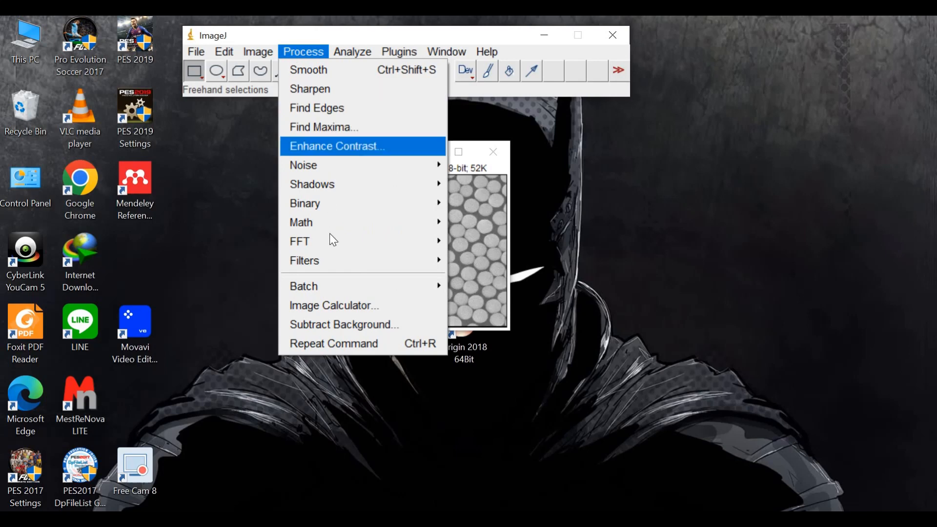
pyautogui.moveTo(418, 246)
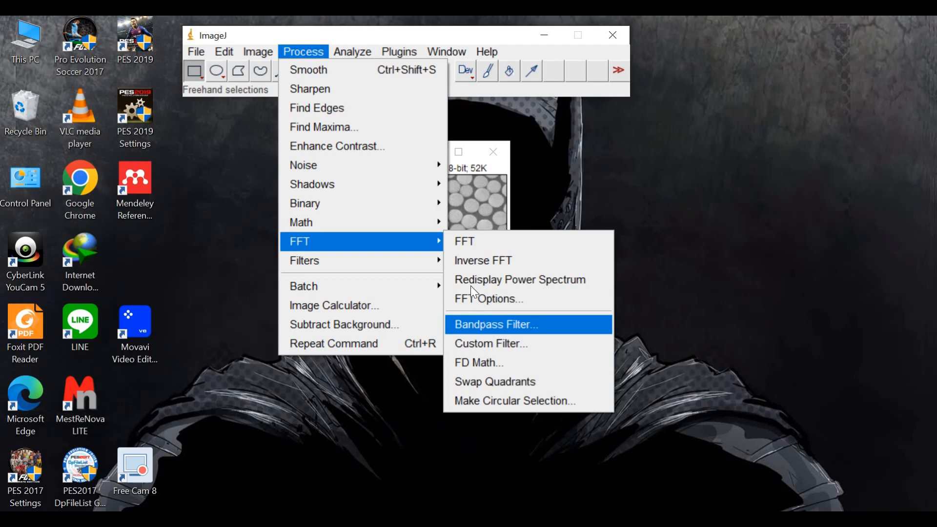
pyautogui.click(496, 329)
pyautogui.click(509, 200)
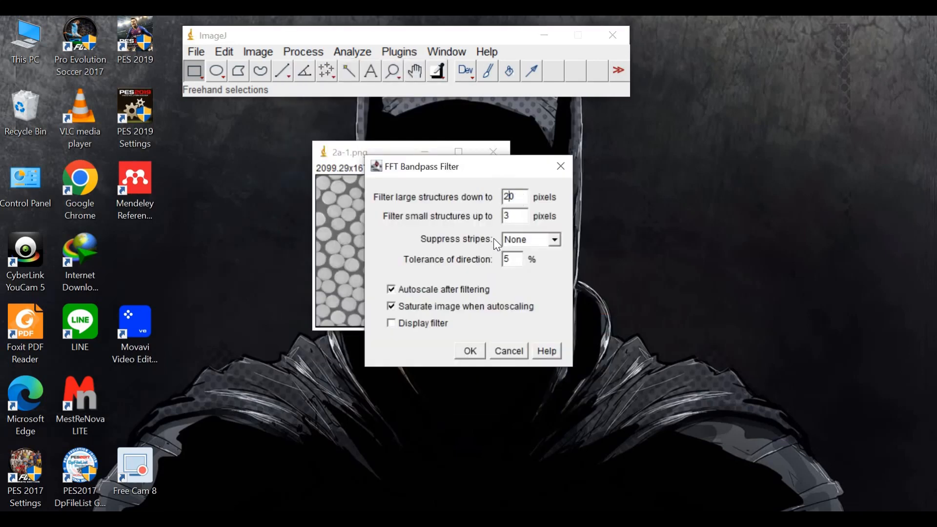
pyautogui.click(472, 352)
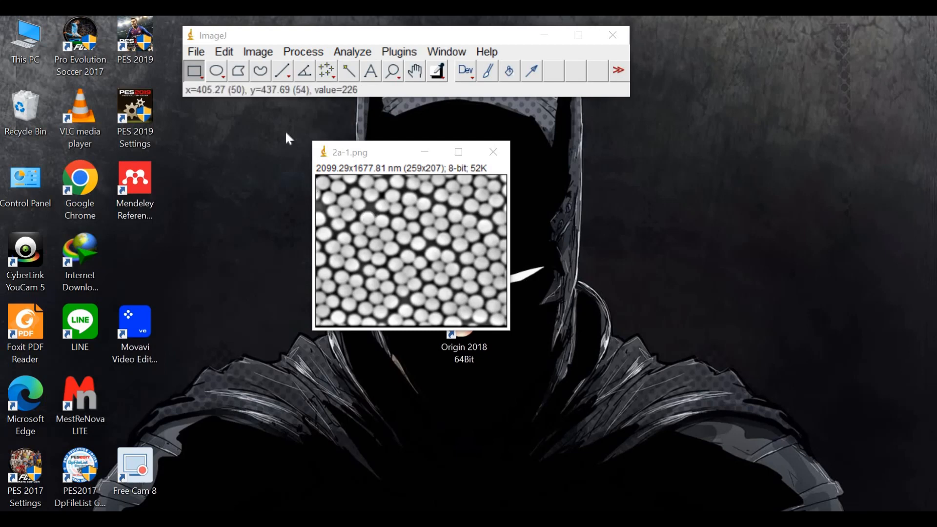
# Start a Threshold adjustment on the filtered image and raise the lower threshold to 175 with the upper at 255
pyautogui.click(255, 60)
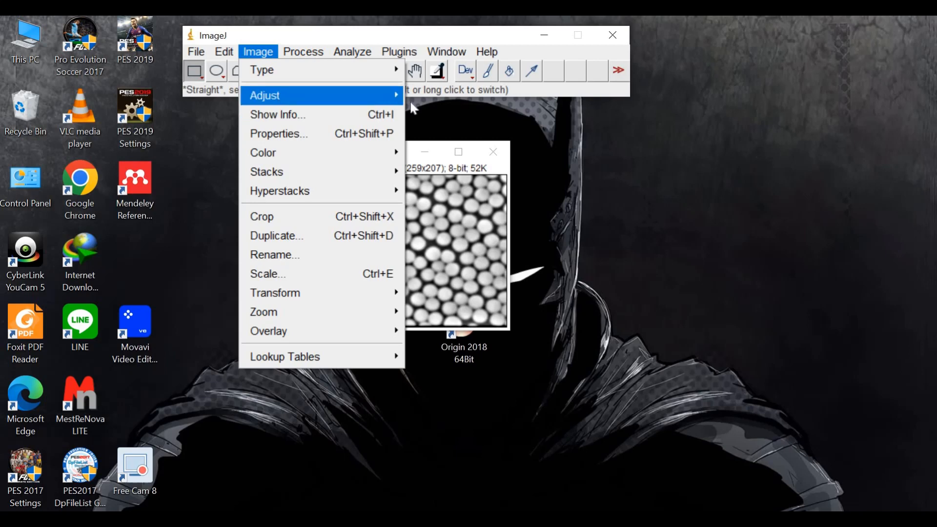
pyautogui.moveTo(409, 100)
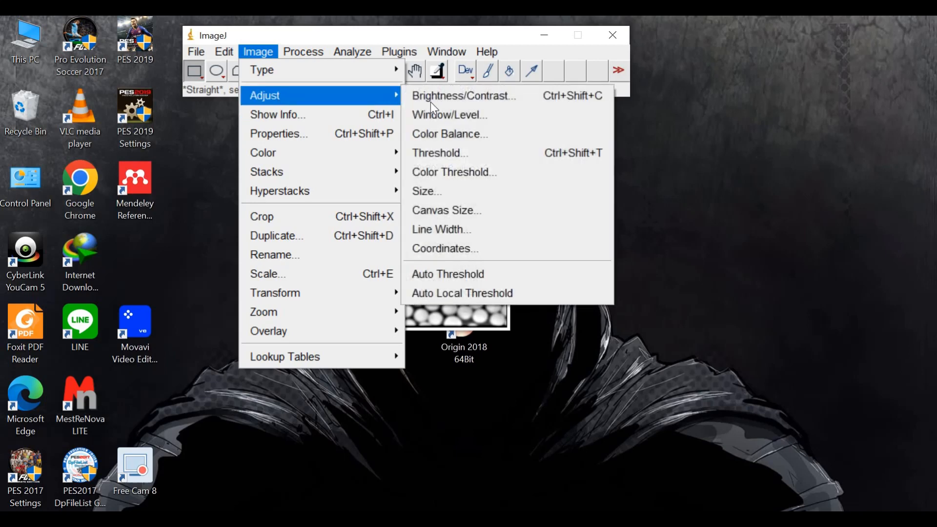
pyautogui.click(474, 155)
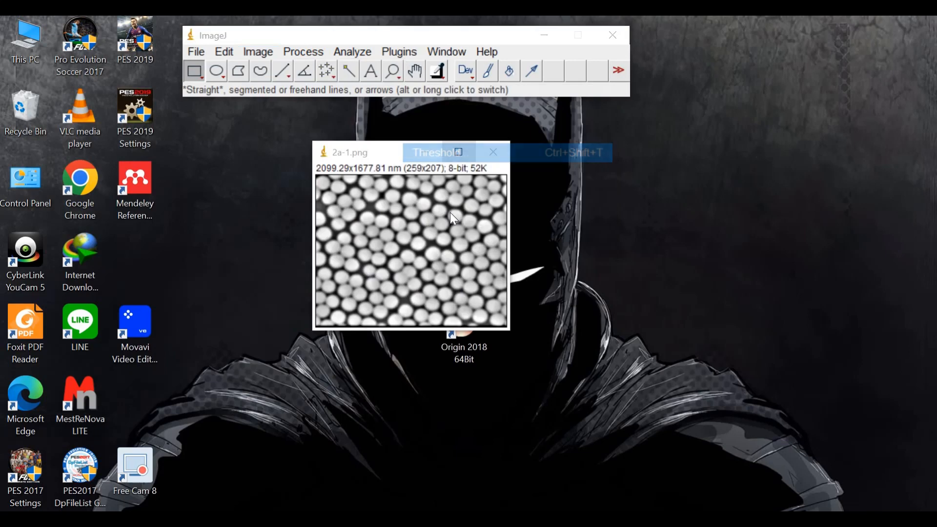
pyautogui.moveTo(484, 174); pyautogui.dragTo(669, 160)
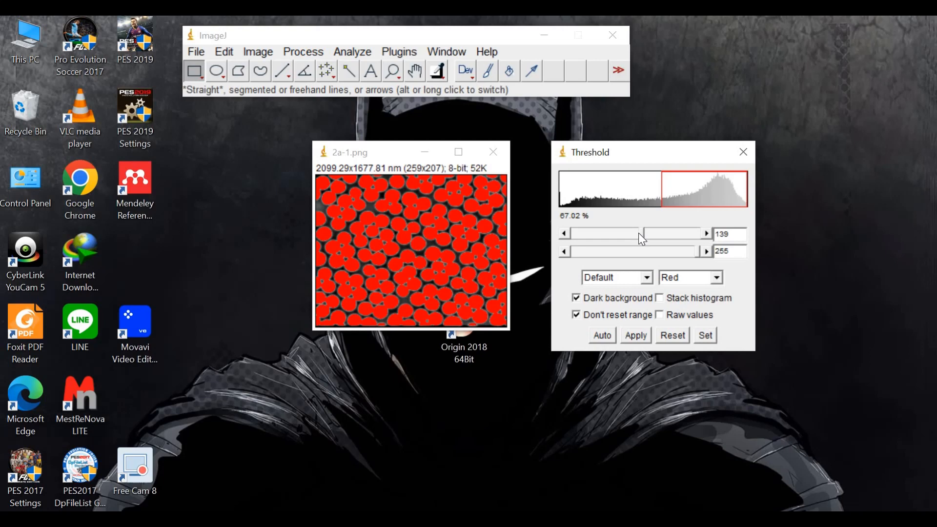
pyautogui.moveTo(640, 234); pyautogui.dragTo(653, 232)
pyautogui.click(654, 233)
pyautogui.scroll(-3, 655, 230)
pyautogui.scroll(-2, 655, 231)
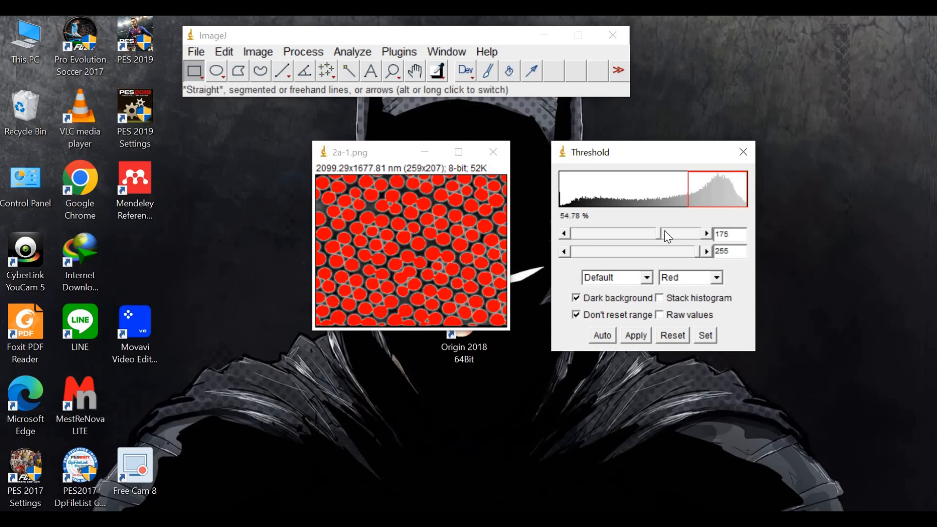
# Fine-tune the lower threshold so about 52 % of the image is selected and apply it to make the image binary
pyautogui.click(667, 235)
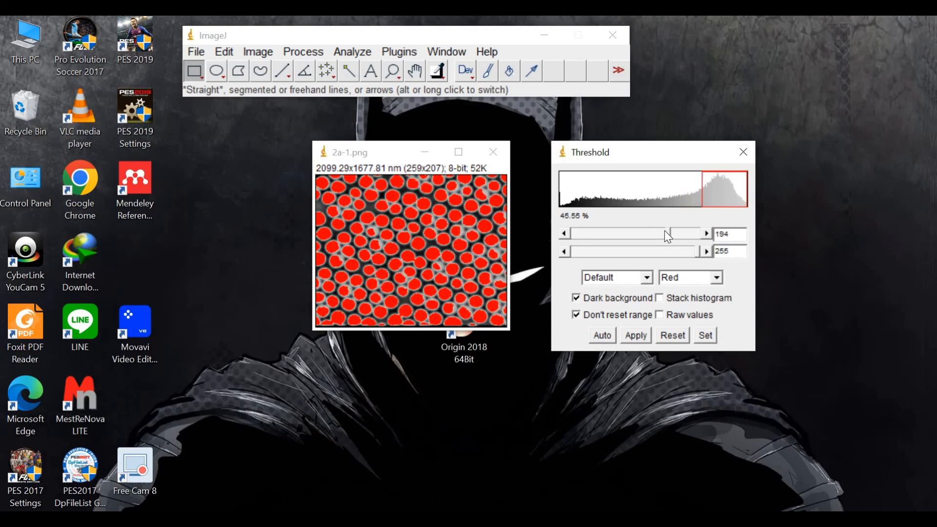
pyautogui.click(664, 236)
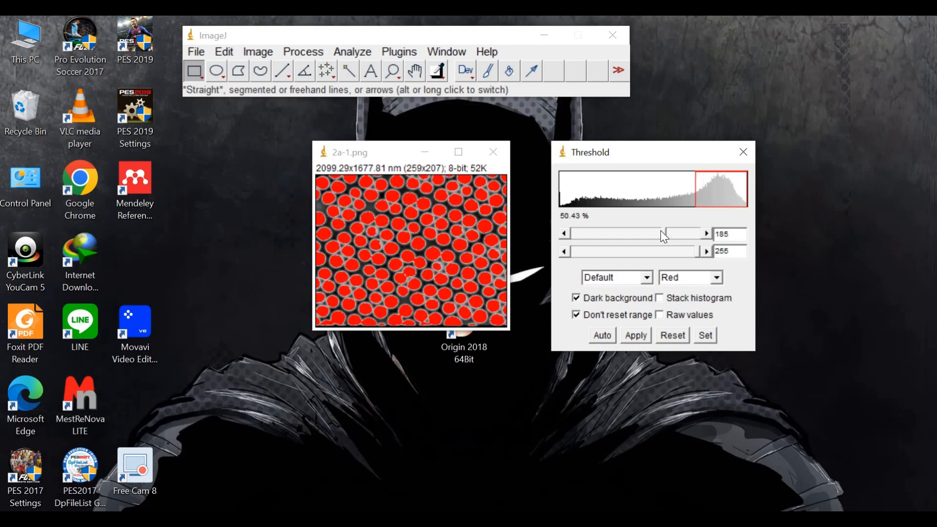
pyautogui.moveTo(664, 234)
pyautogui.mouseDown()
pyautogui.moveTo(604, 218)
pyautogui.moveTo(645, 222)
pyautogui.moveTo(666, 242)
pyautogui.mouseUp()
pyautogui.moveTo(663, 235); pyautogui.dragTo(662, 235)
pyautogui.moveTo(661, 233); pyautogui.dragTo(657, 233)
pyautogui.click(634, 335)
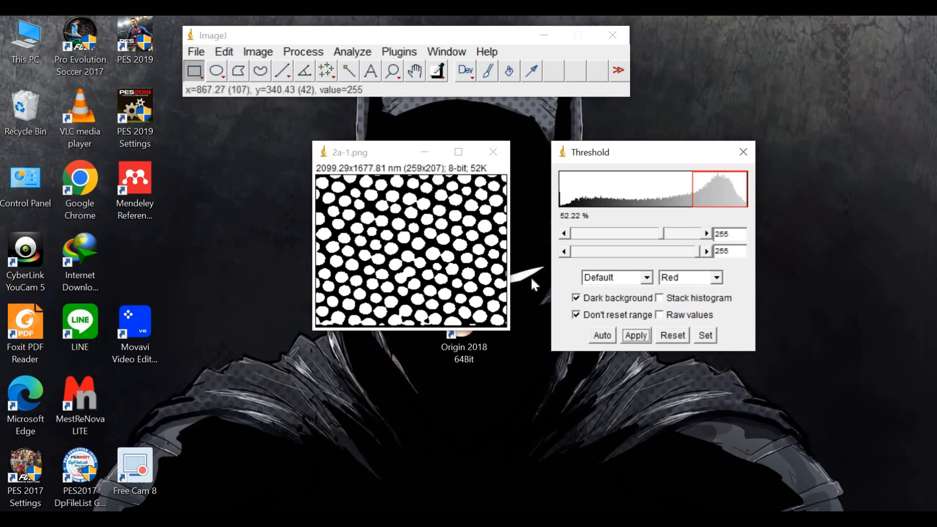
# Try to apply the threshold once more and close the Threshold dialog
pyautogui.click(645, 334)
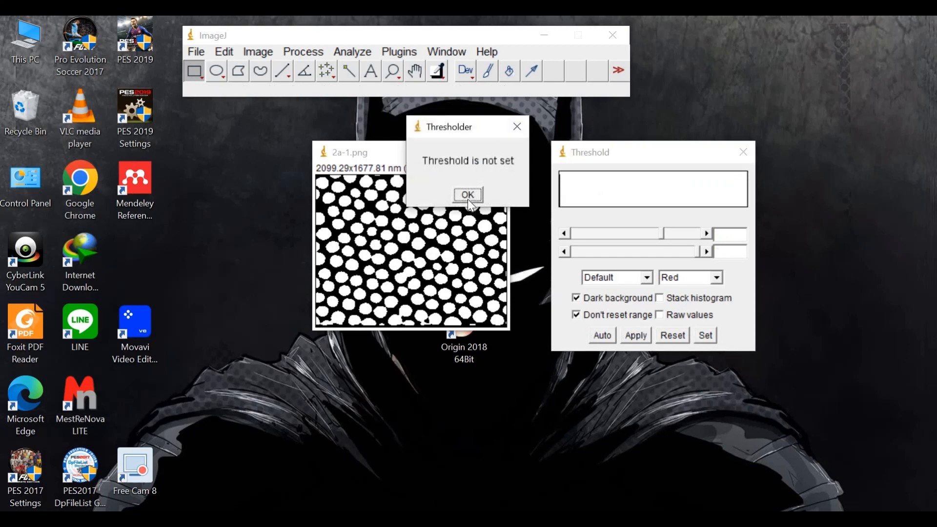
pyautogui.press('Return')
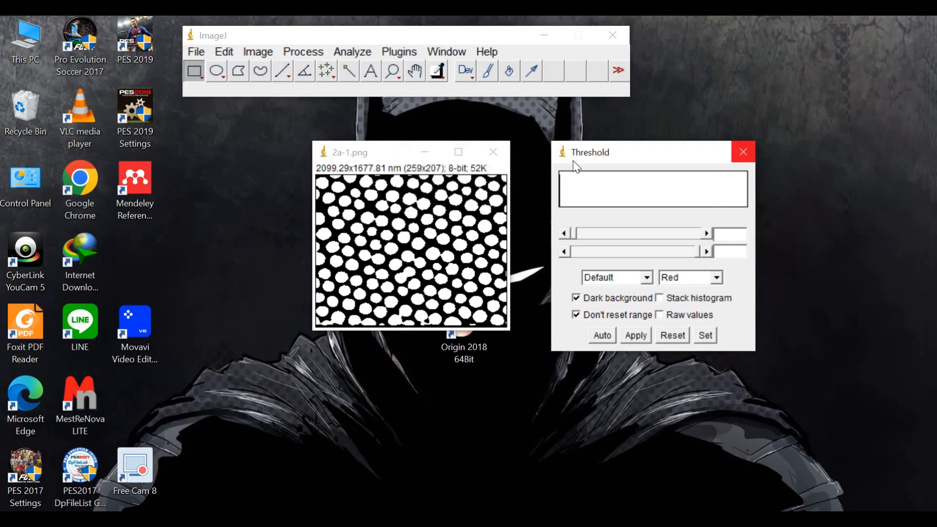
pyautogui.click(742, 152)
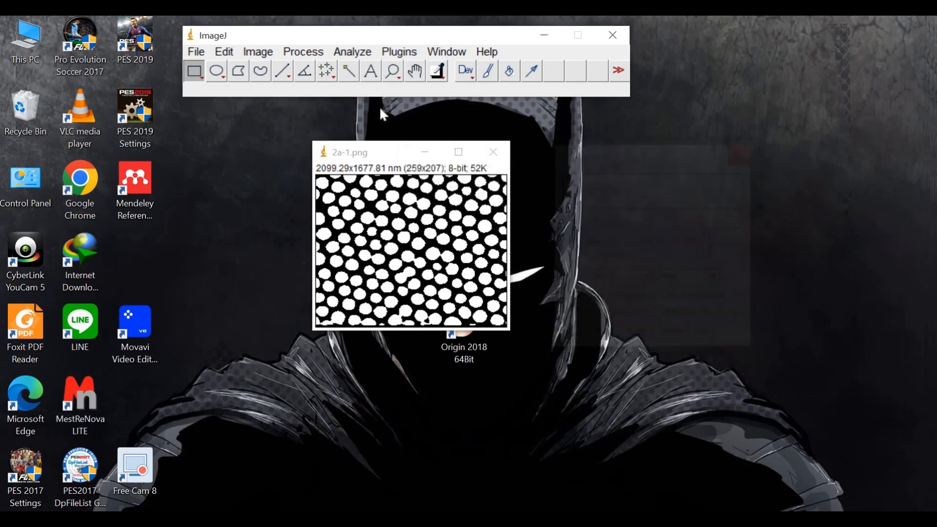
# Edit the minimum particle size and run Analyze Particles with circularity 0.00-1.00, Masks output, displayed and summarized results, edge particles excluded and holes included
pyautogui.click(353, 52)
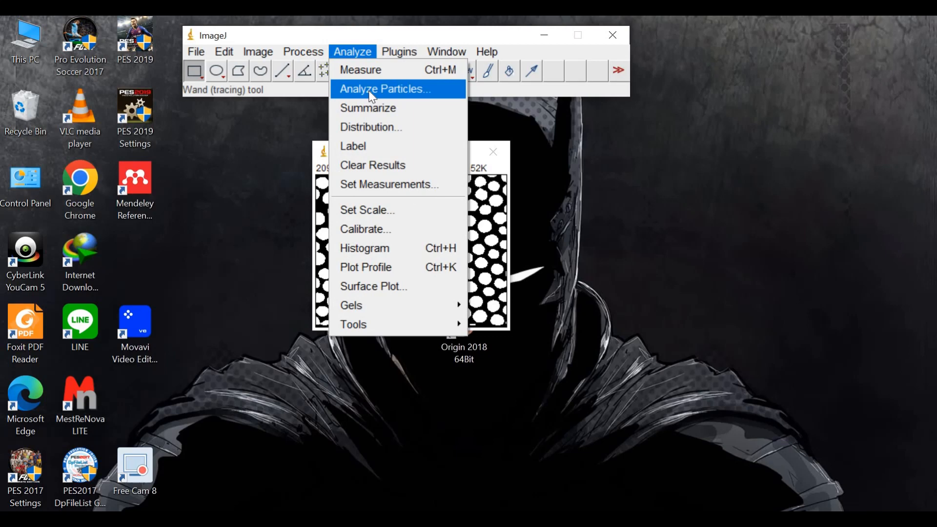
pyautogui.press('Return')
pyautogui.click(456, 191)
pyautogui.press('Right')
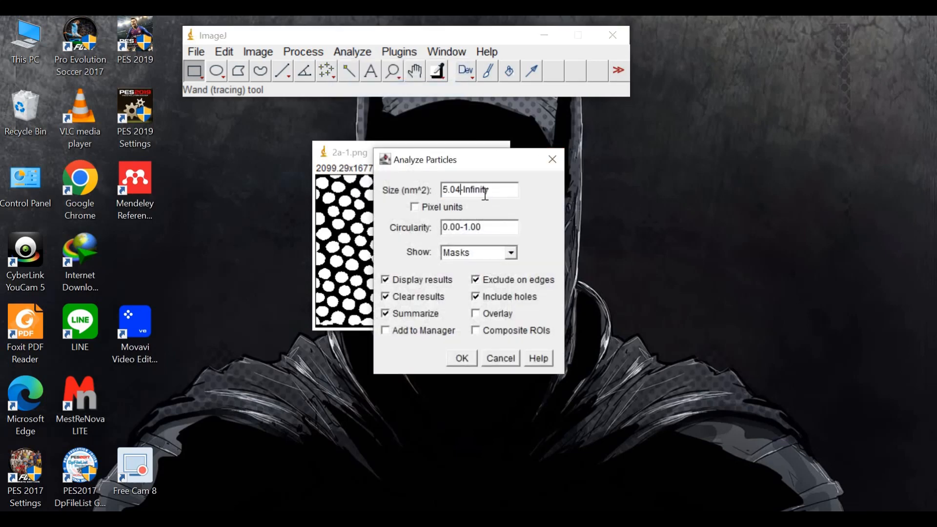
pyautogui.press('BackSpace')
pyautogui.click(454, 358)
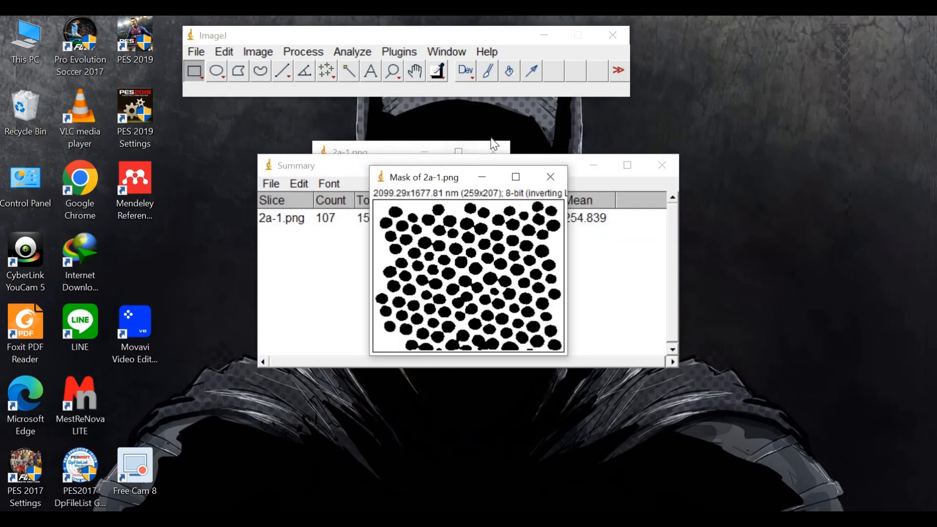
# Move the mask and Summary windows aside and maximize the Results table to examine the individual particle areas
pyautogui.moveTo(460, 183); pyautogui.dragTo(408, 128)
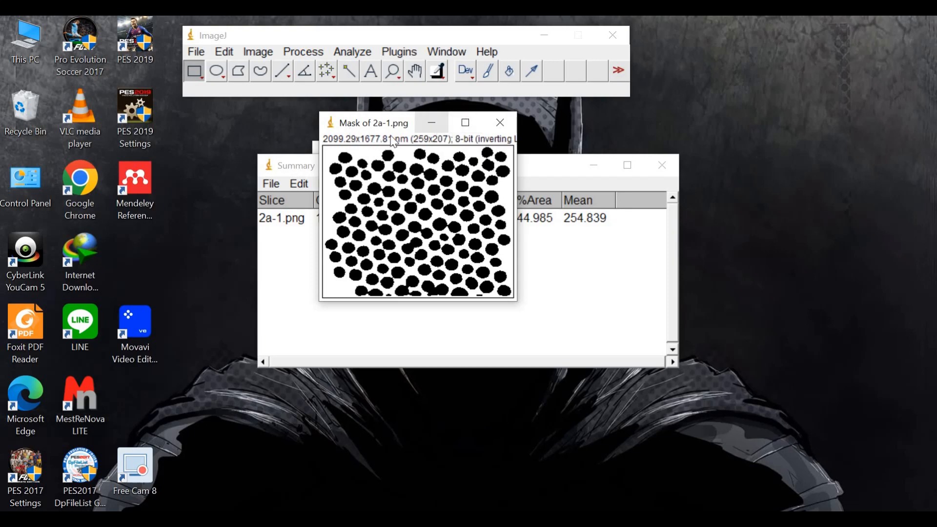
pyautogui.moveTo(564, 258); pyautogui.dragTo(713, 239)
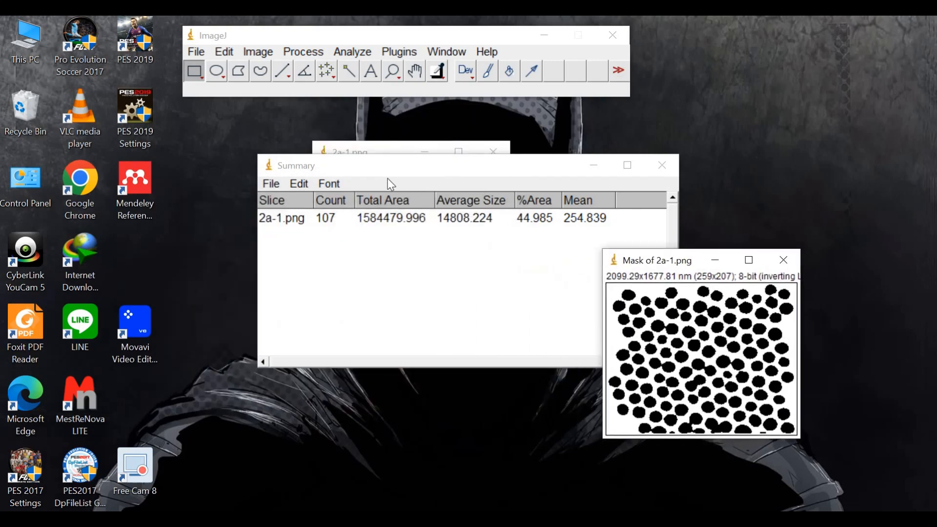
pyautogui.click(432, 167)
pyautogui.moveTo(431, 166); pyautogui.dragTo(387, 261)
pyautogui.moveTo(401, 322); pyautogui.dragTo(401, 322)
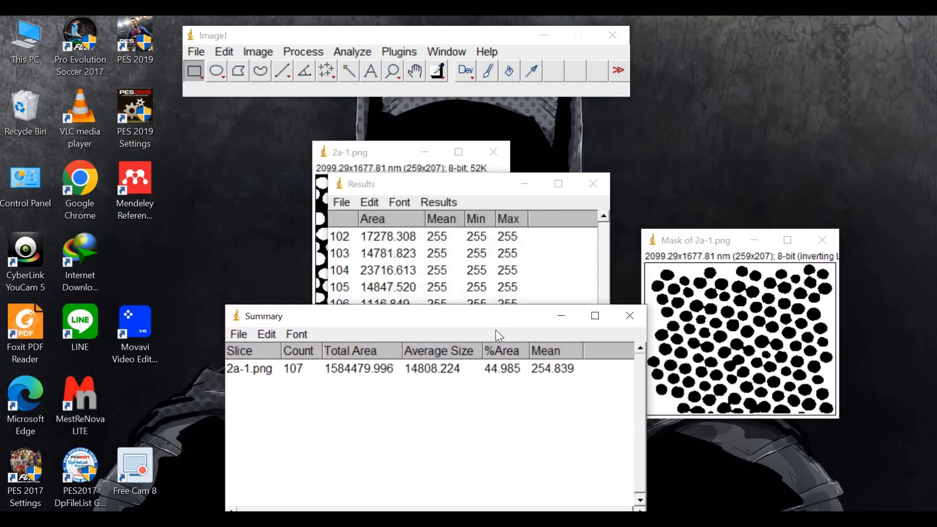
pyautogui.click(558, 184)
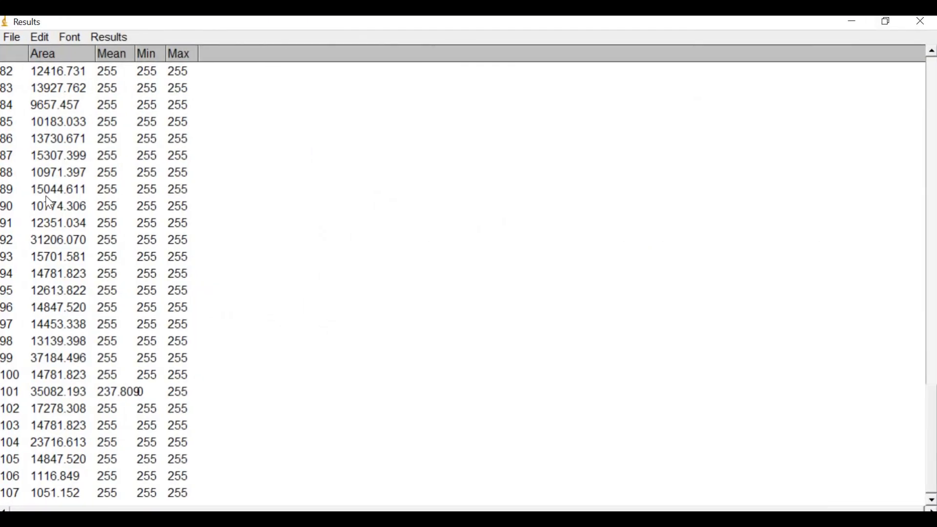
# Review the individual particle areas throughout the Results table, from the last rows back up to the first
pyautogui.click(220, 290)
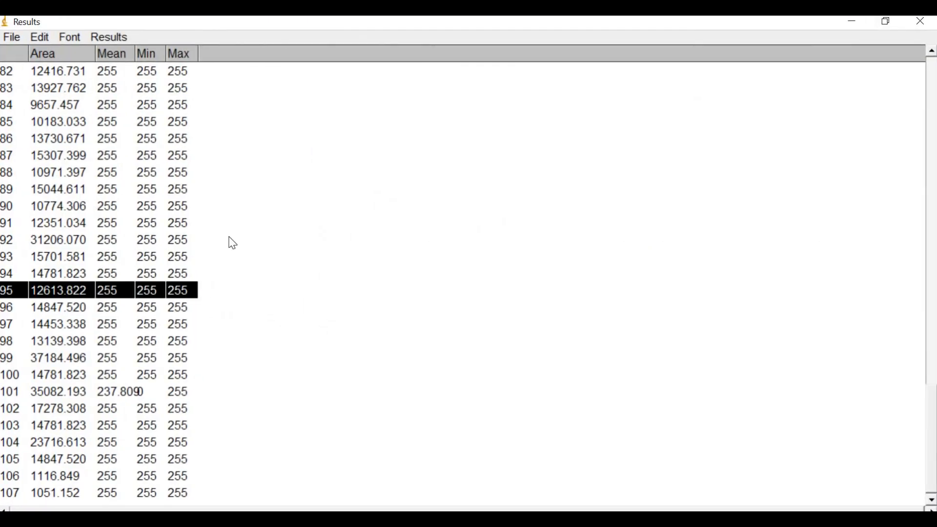
pyautogui.click(251, 226)
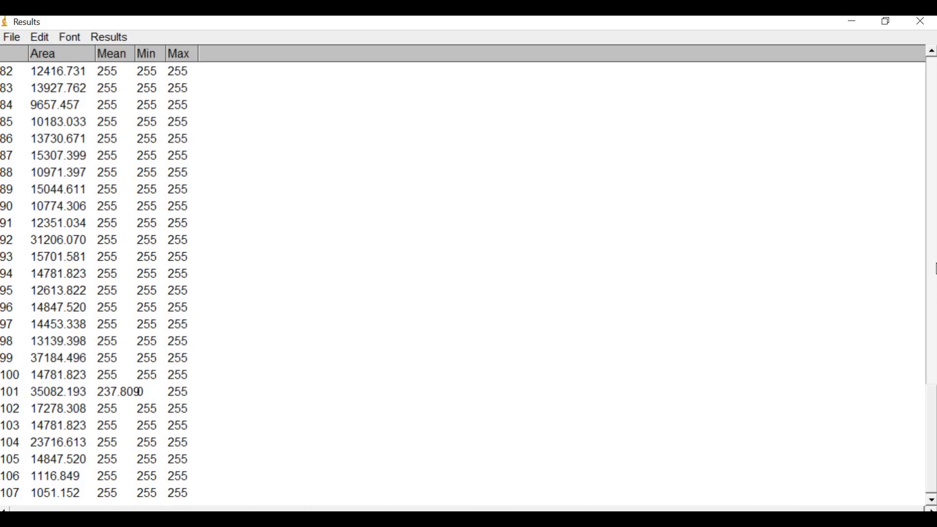
pyautogui.click(932, 268)
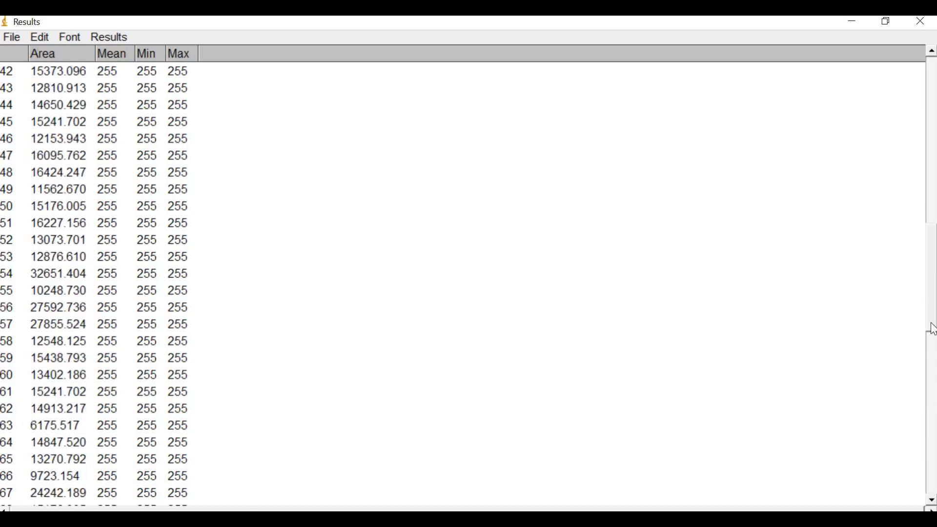
pyautogui.click(930, 416)
pyautogui.click(927, 423)
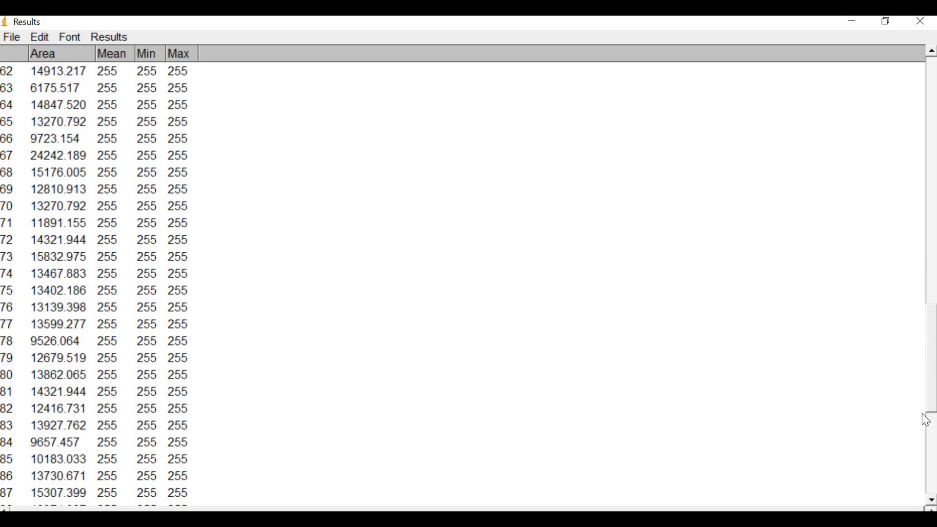
pyautogui.moveTo(925, 310); pyautogui.dragTo(931, 214)
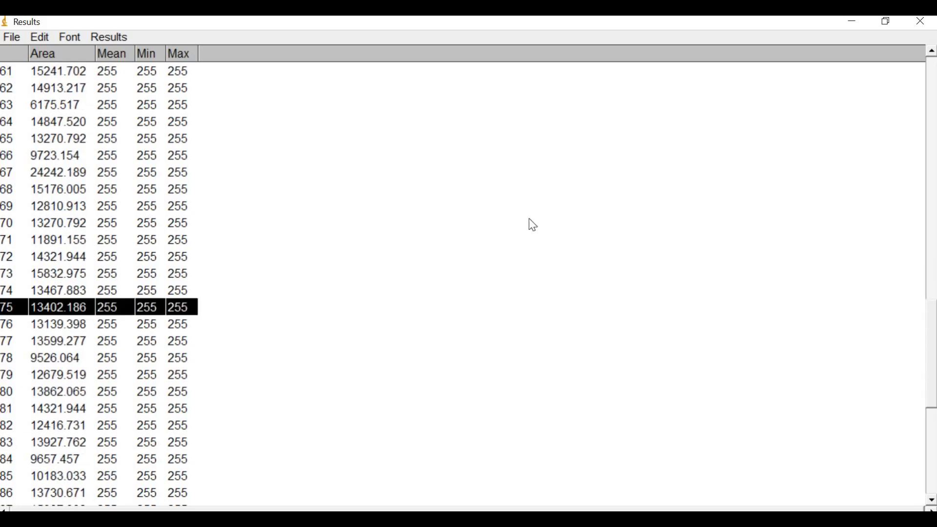
pyautogui.scroll(7, 121, 201)
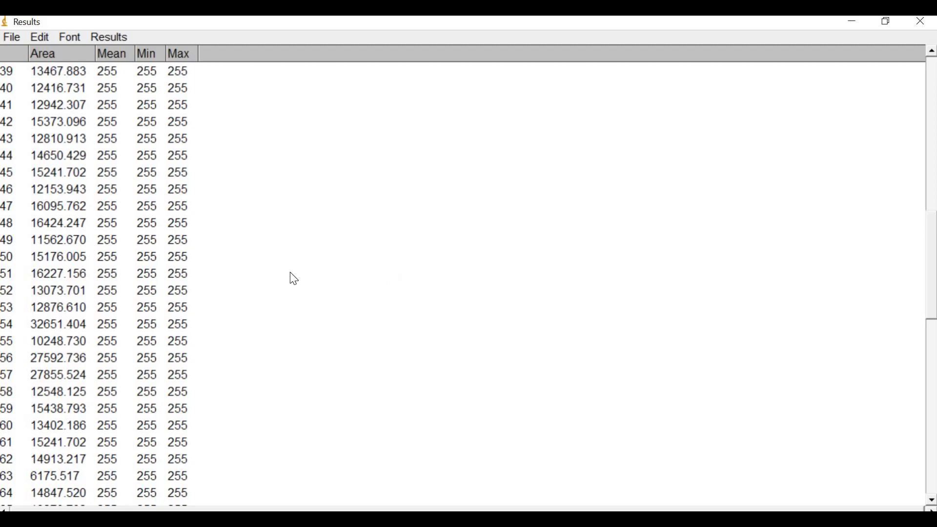
pyautogui.scroll(2, 932, 234)
pyautogui.scroll(11, 932, 88)
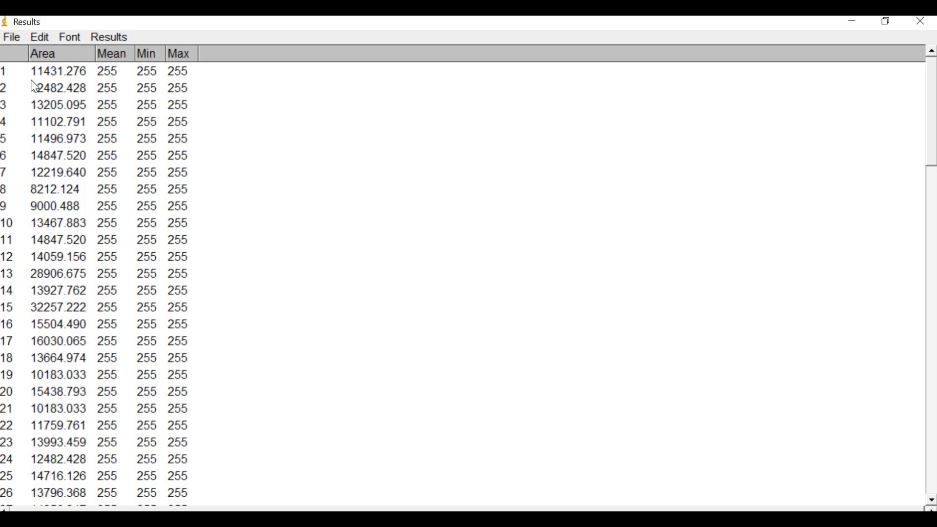
# Select all rows of the particle Results table and copy them
pyautogui.hotkey('ctrl', 'a')
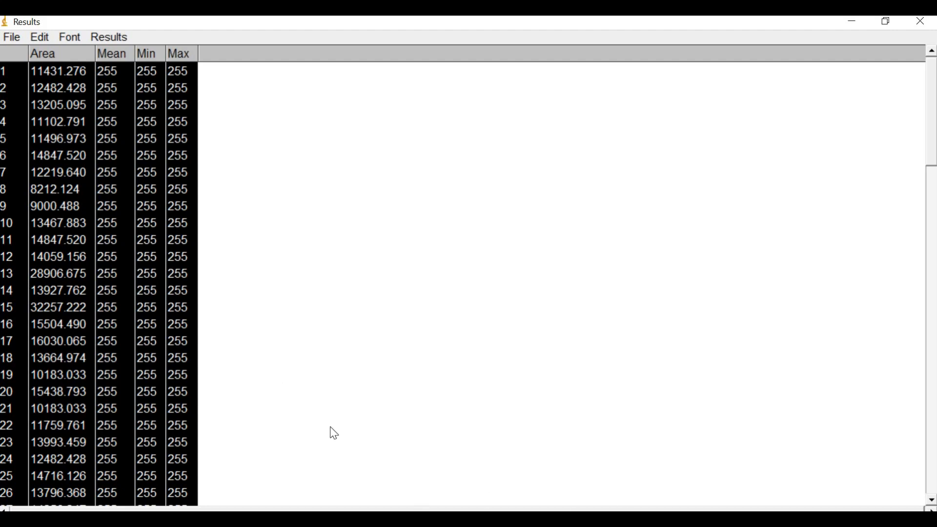
pyautogui.hotkey('alt', 'Tab')
pyautogui.rightClick(165, 233)
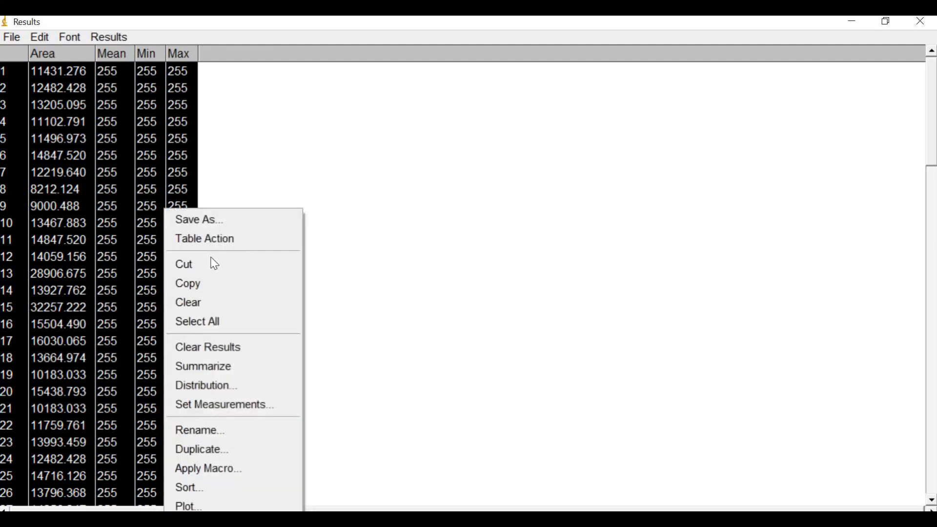
pyautogui.click(192, 291)
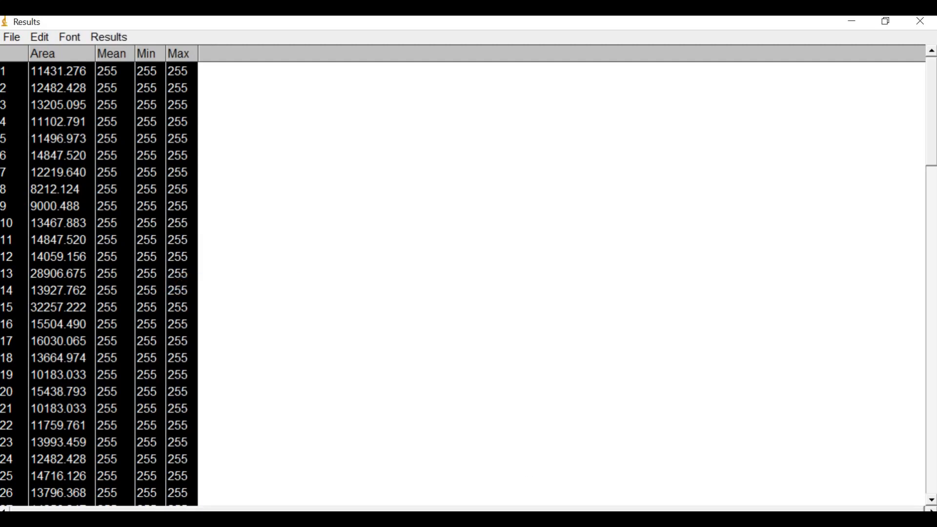
# Switch to the blank Excel workbook Book2 and paste the copied results starting at cell A2, leaving row 1 empty for headers
pyautogui.click(483, 476)
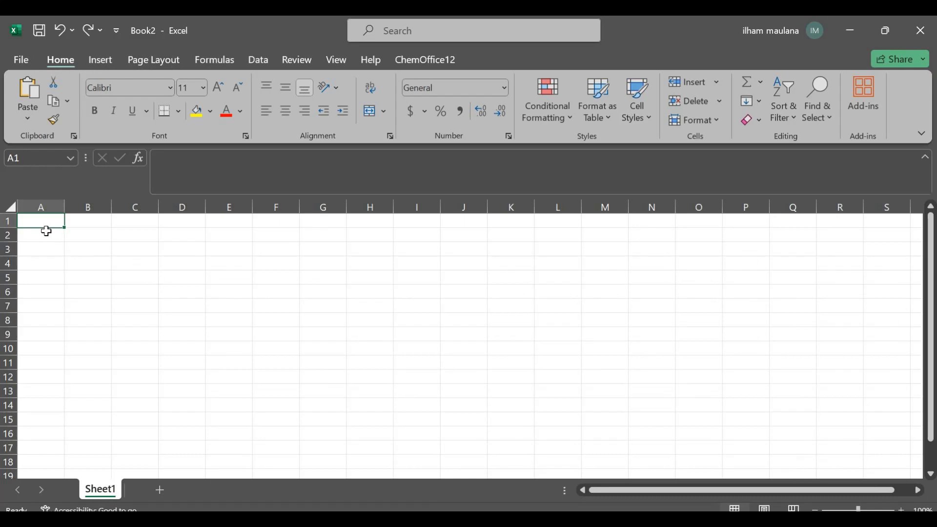
pyautogui.hotkey('ctrl', 'v')
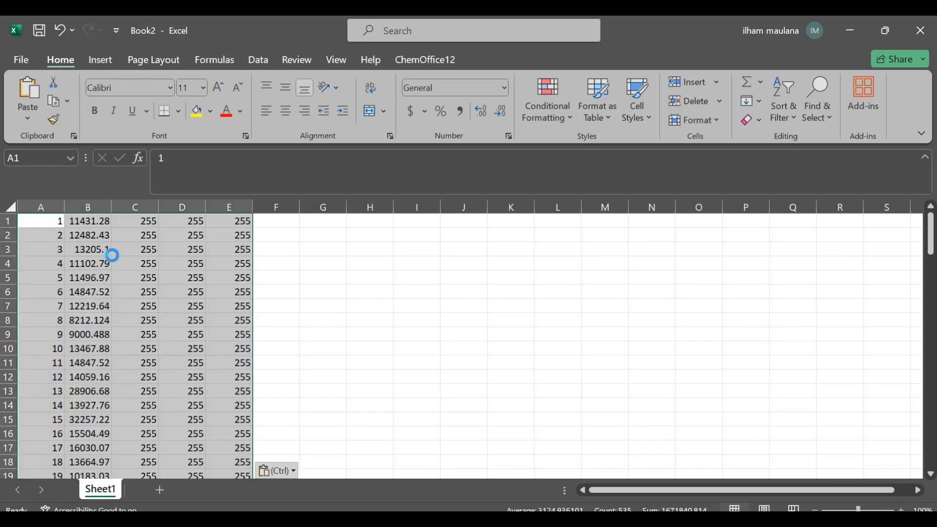
pyautogui.hotkey('ctrl', 'z')
pyautogui.click(58, 246)
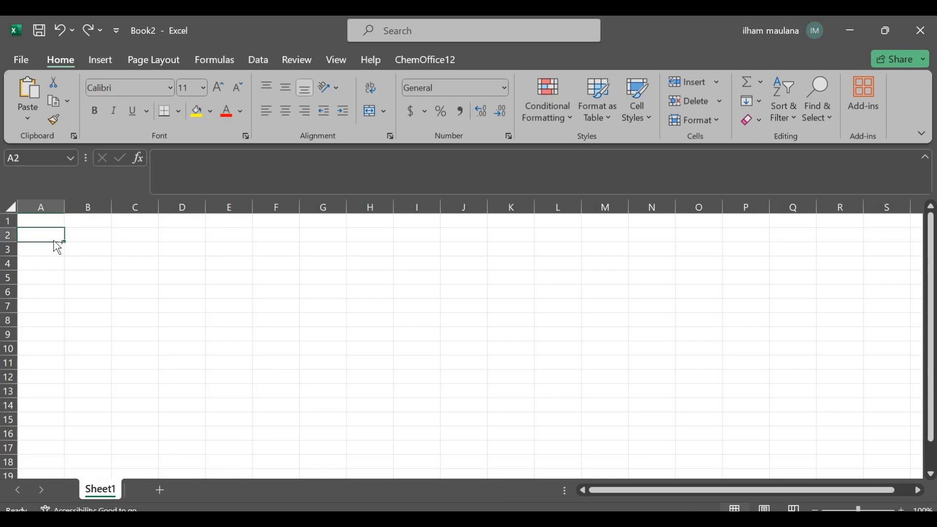
pyautogui.hotkey('ctrl', 'v')
# Enter the column headers area, mean, min and max in cells B1 to E1 above the pasted results
pyautogui.click(38, 223)
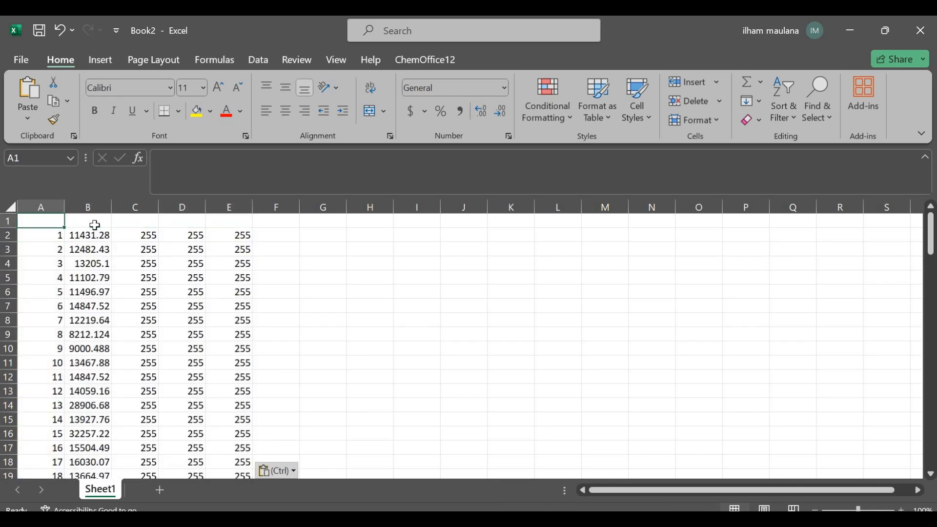
pyautogui.click(99, 225)
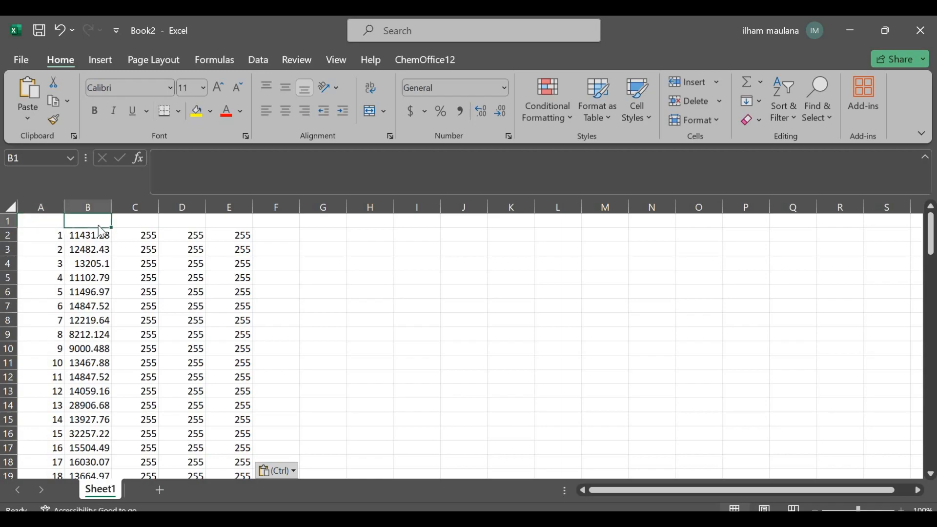
pyautogui.hotkey('alt', 'Tab')
pyautogui.hotkey('alt', 'Tab')
pyautogui.write('area')
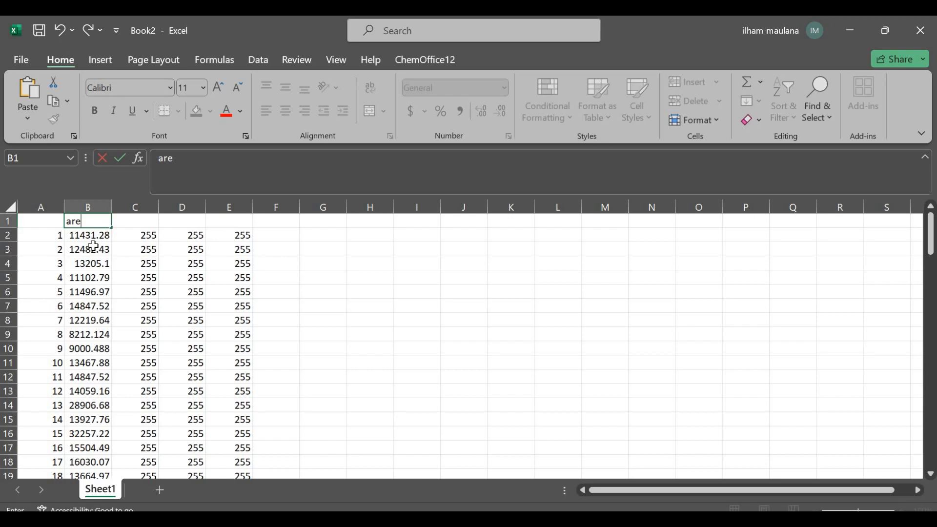
pyautogui.press('Tab')
pyautogui.write('mean')
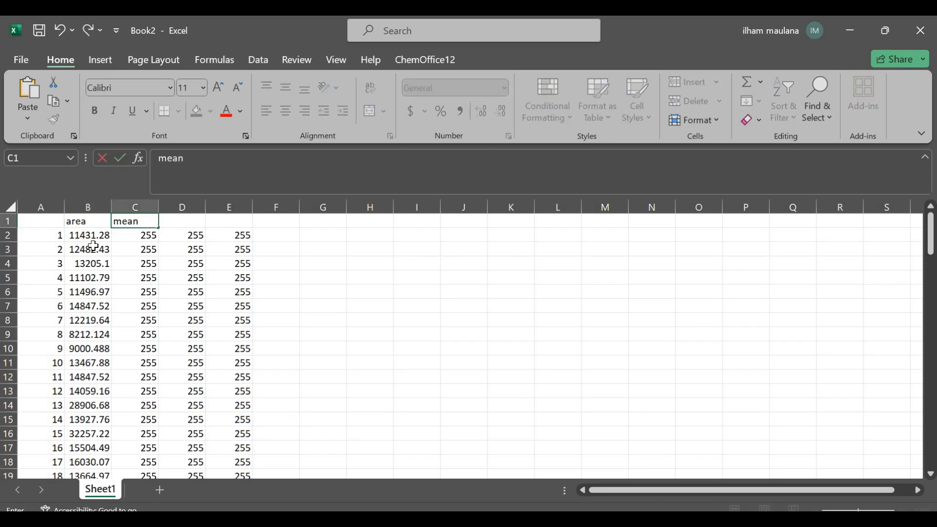
pyautogui.press('Tab')
pyautogui.write('min')
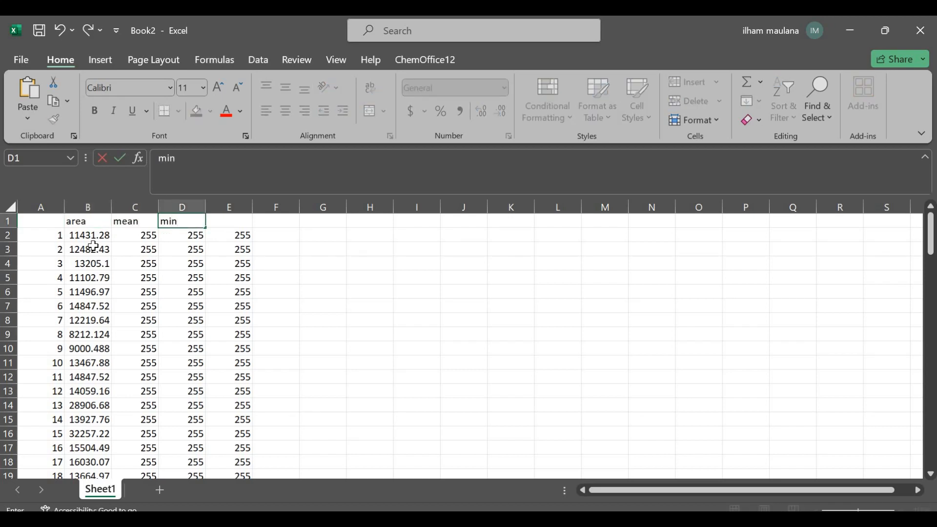
pyautogui.press('Tab')
pyautogui.write('max')
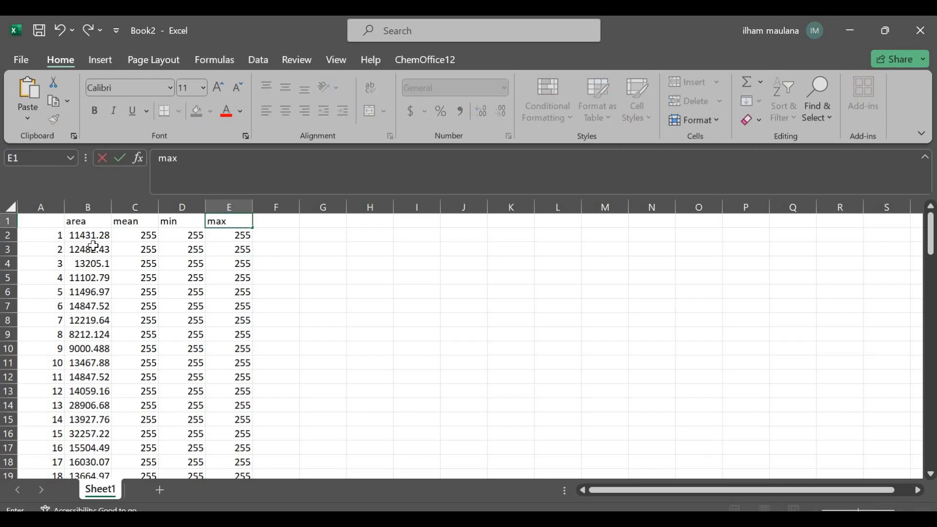
# Add the headers "jari - jari (nm)" in F1 and "diameter(nm)" in G1
pyautogui.press('Tab')
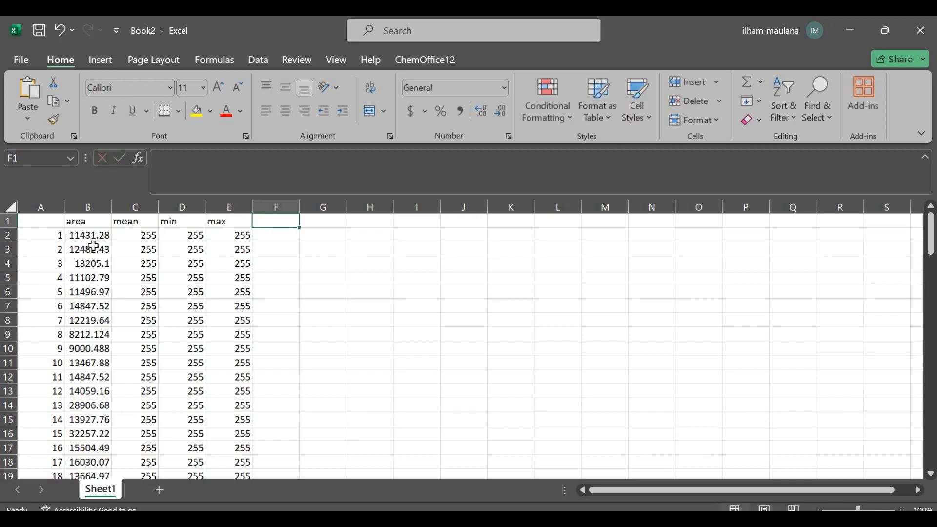
pyautogui.write('d')
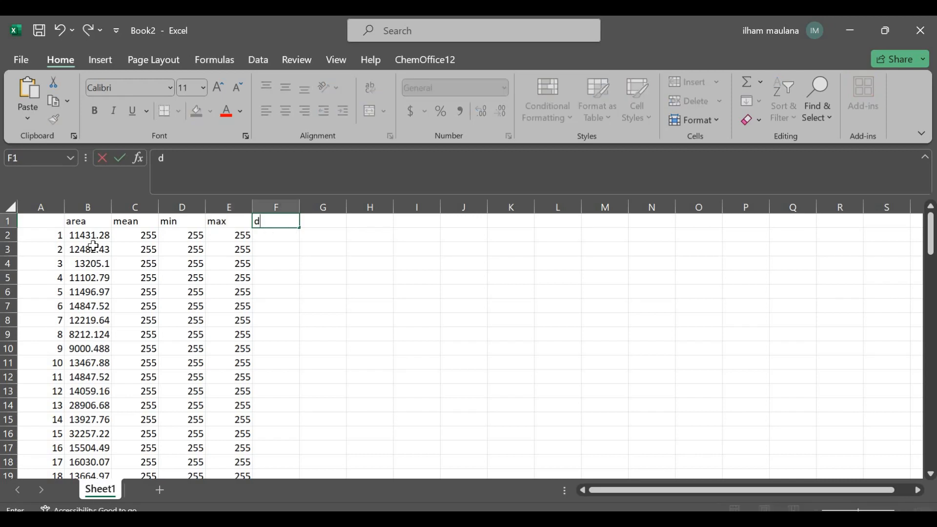
pyautogui.press('BackSpace')
pyautogui.write('jari - jari (nm')
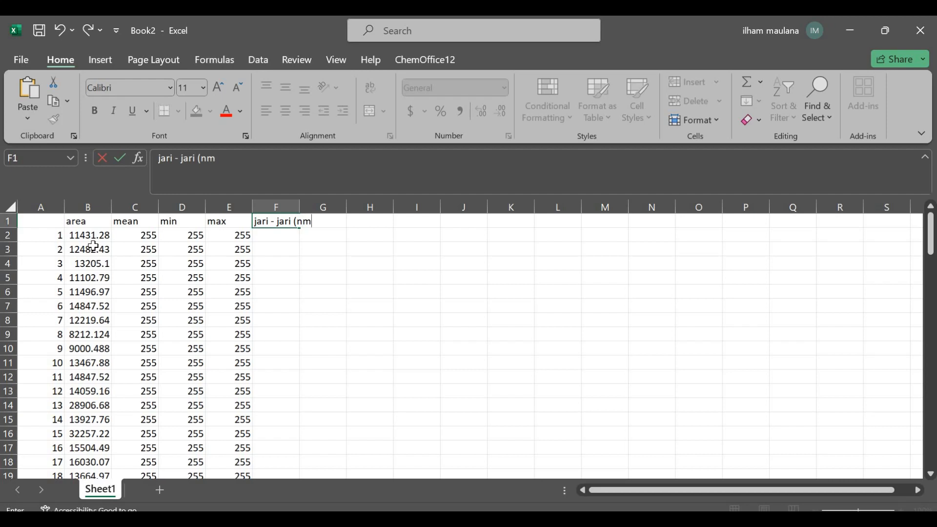
pyautogui.press('Tab')
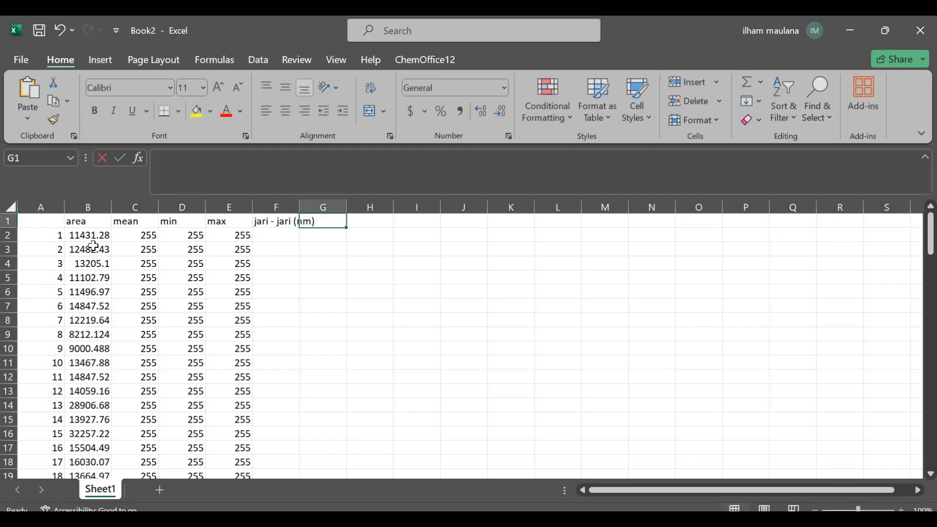
pyautogui.write('diameter')
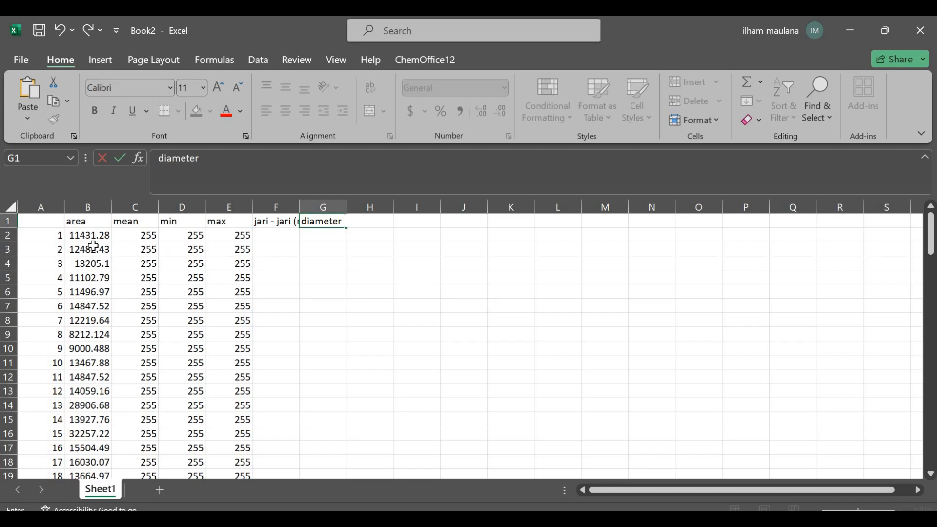
pyautogui.write('(nm)')
# Widen columns F and G so that their headers fit
pyautogui.click(322, 278)
pyautogui.moveTo(299, 207); pyautogui.dragTo(419, 211)
pyautogui.click(444, 247)
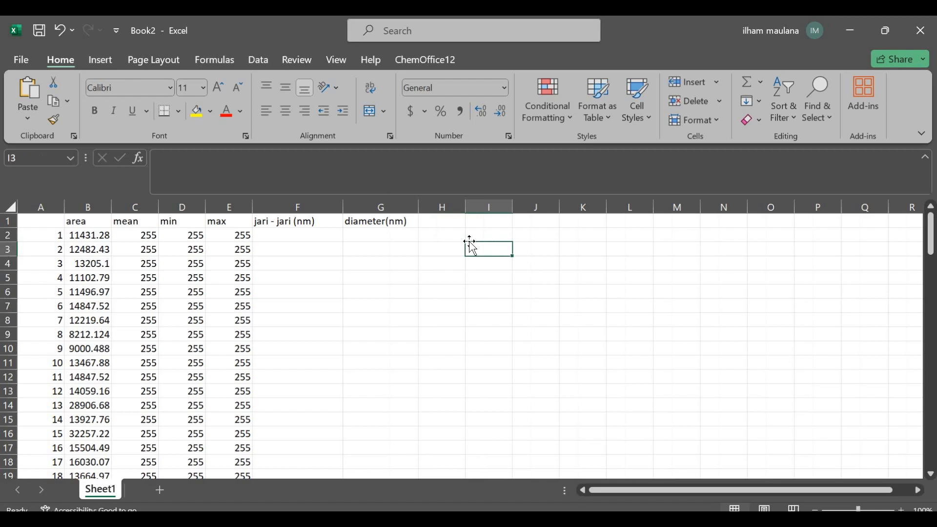
# Note the surface area formula beside the data, with "luas permukaan" in I2 and "4phir^2" in K2
pyautogui.click(504, 237)
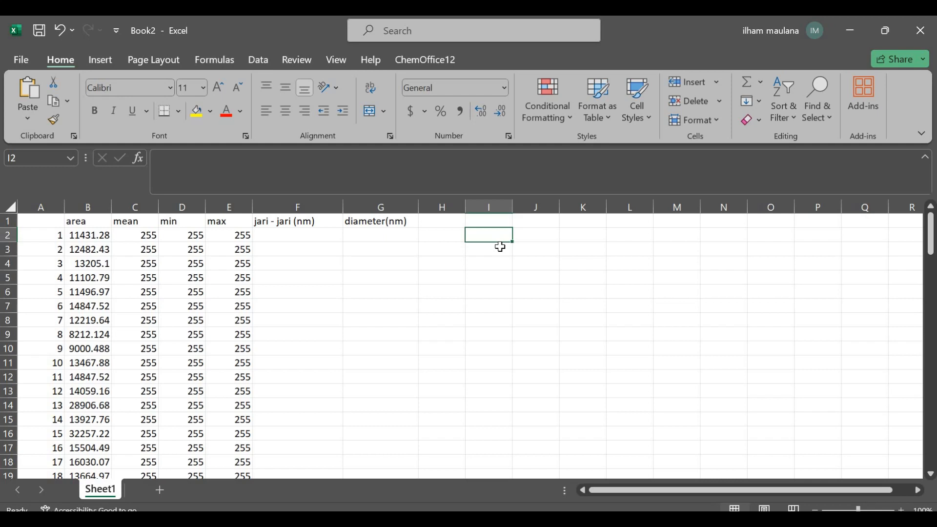
pyautogui.write('luas permukaan')
pyautogui.press('Tab')
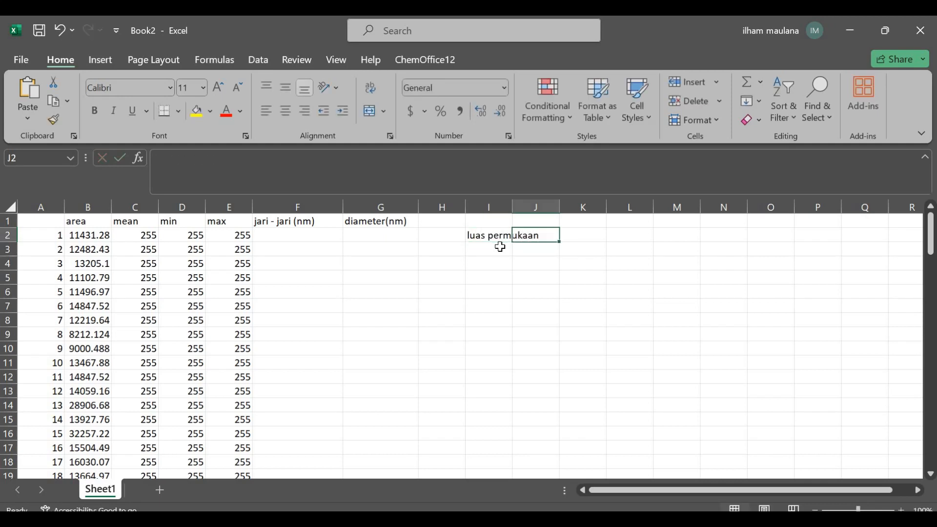
pyautogui.press('Tab')
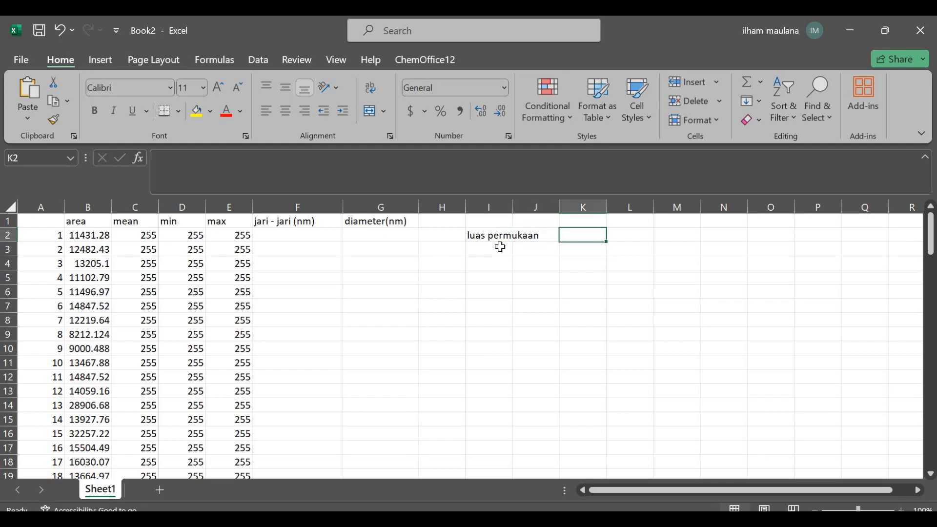
pyautogui.write('=')
pyautogui.press('BackSpace')
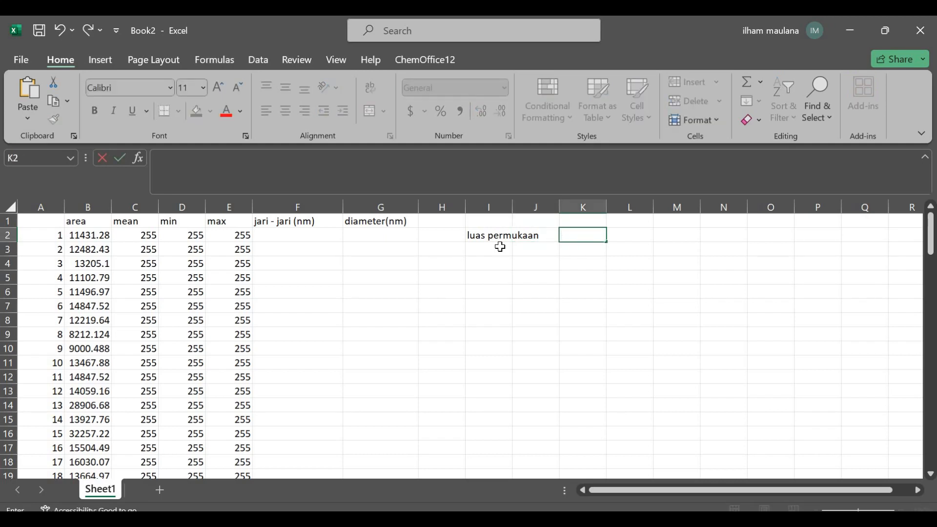
pyautogui.write('4phir^2')
pyautogui.press('Return')
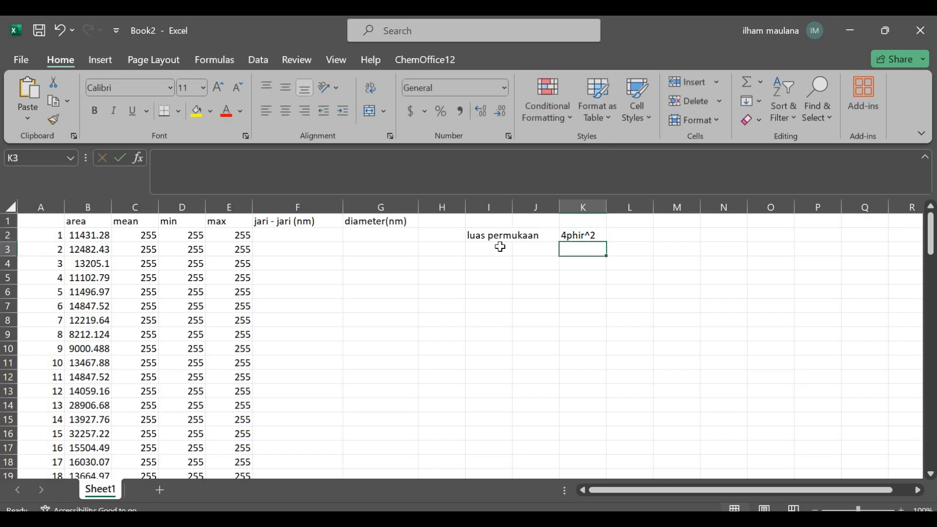
# Label cell I3 as "r" beneath the surface area label
pyautogui.press('Left')
pyautogui.click(500, 247)
pyautogui.write('jar')
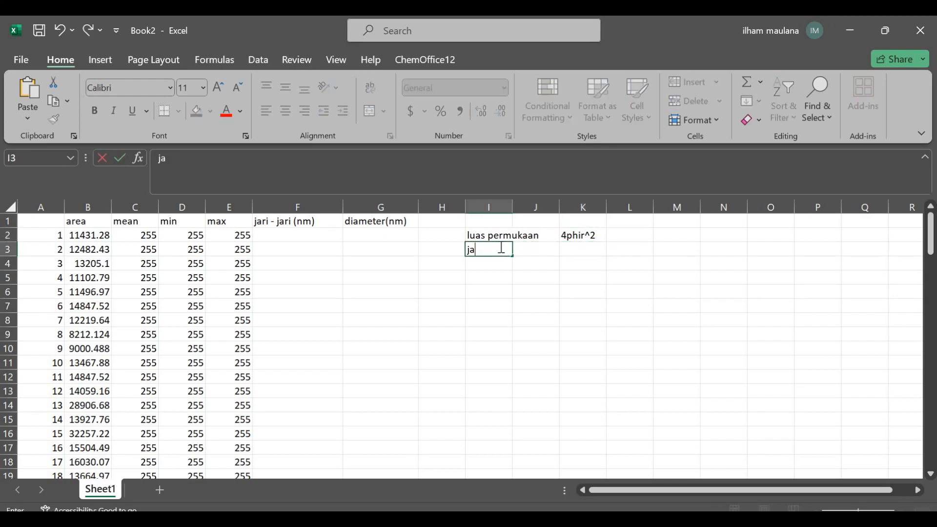
pyautogui.press('BackSpace')
pyautogui.press('BackSpace')
pyautogui.press('BackSpace')
pyautogui.write('r')
pyautogui.press('Right')
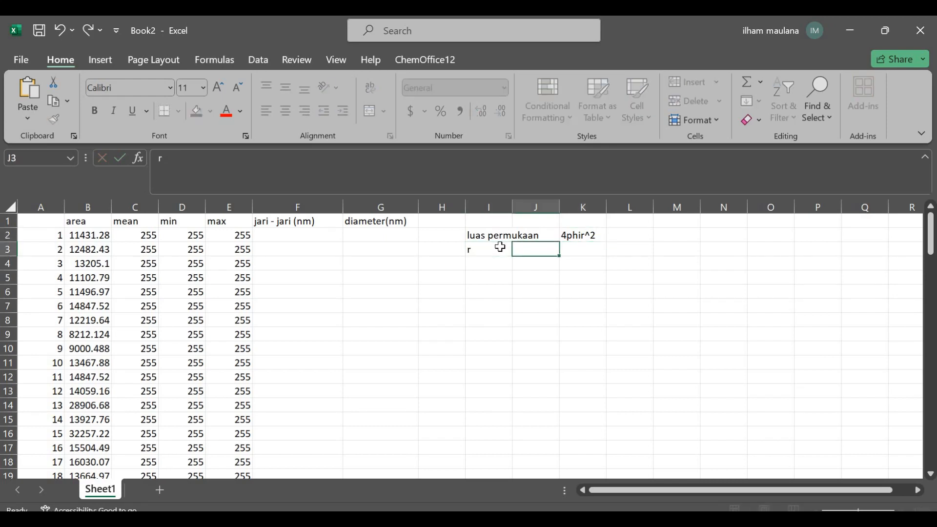
# Note the radius formula "(a/4phi)^1/2" in K3, beside the r label
pyautogui.press('Right')
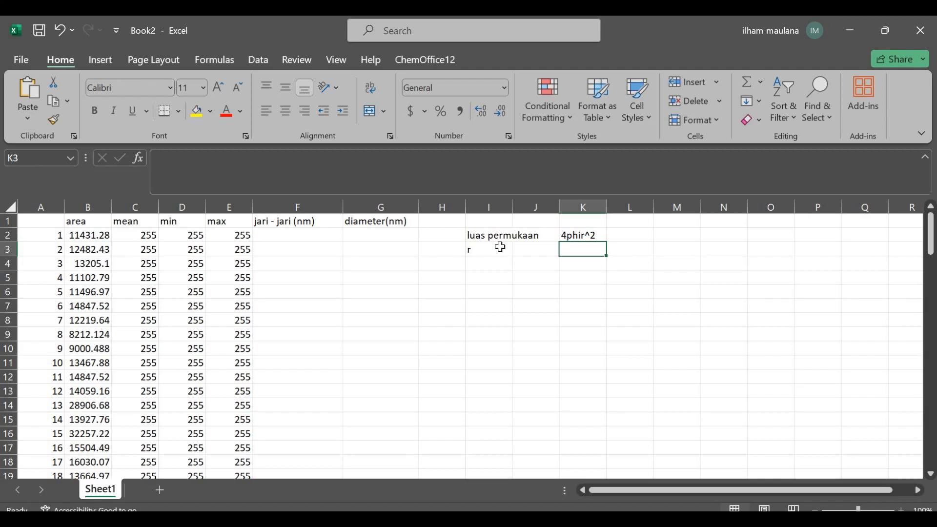
pyautogui.write('a')
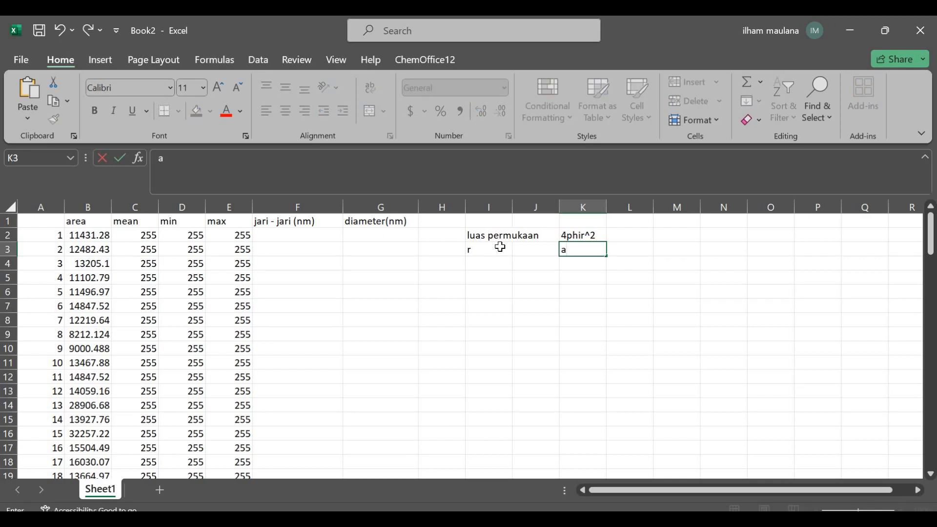
pyautogui.write('/4phi)^1/2')
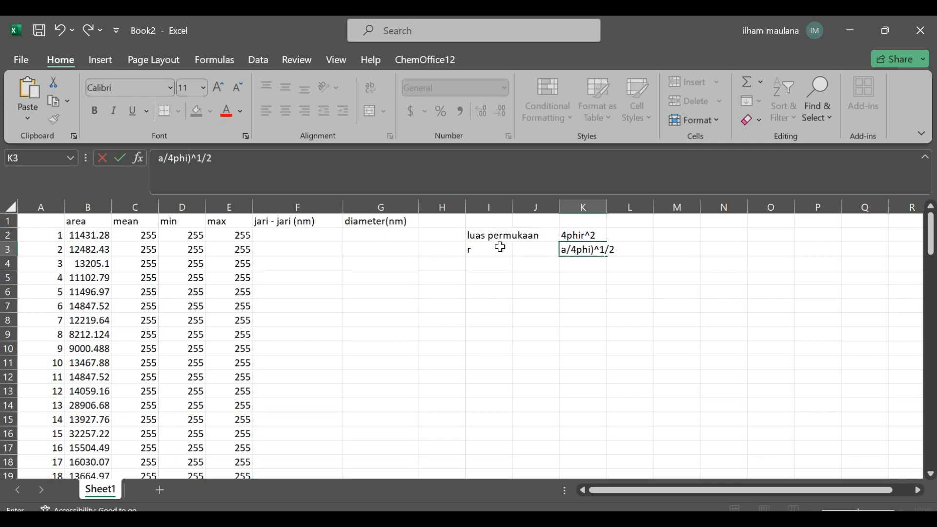
pyautogui.click(500, 247)
pyautogui.click(590, 252)
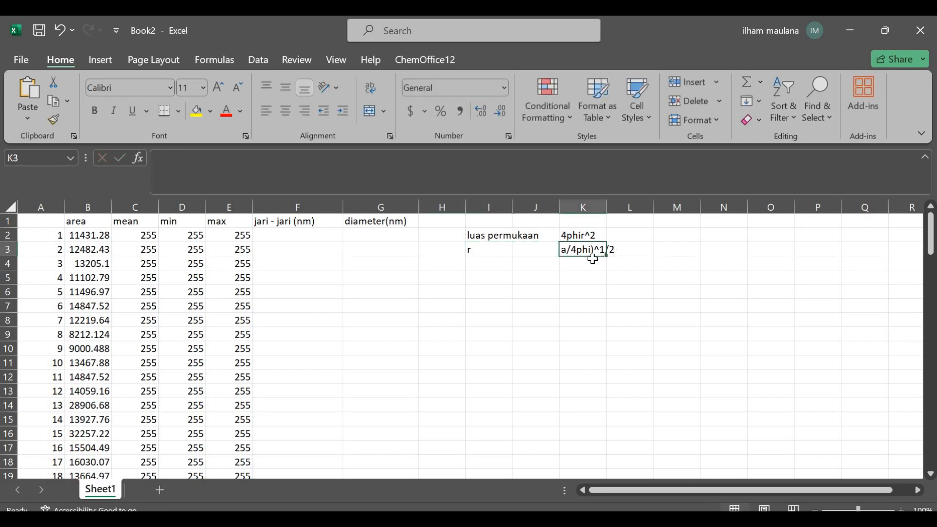
pyautogui.doubleClick(568, 251)
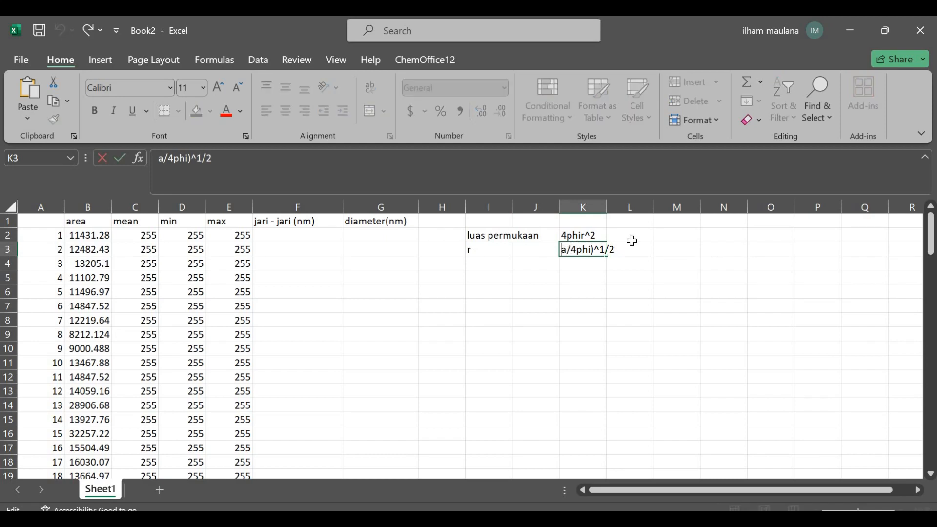
pyautogui.write('(')
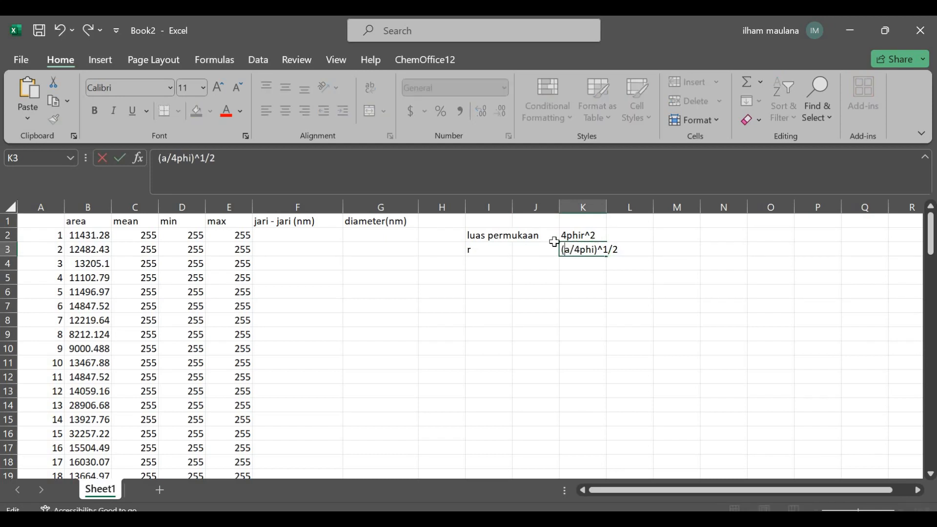
# Calculate the first particle's radius in F2 with the formula =(B2/4*3.14)^1/2
pyautogui.click(310, 234)
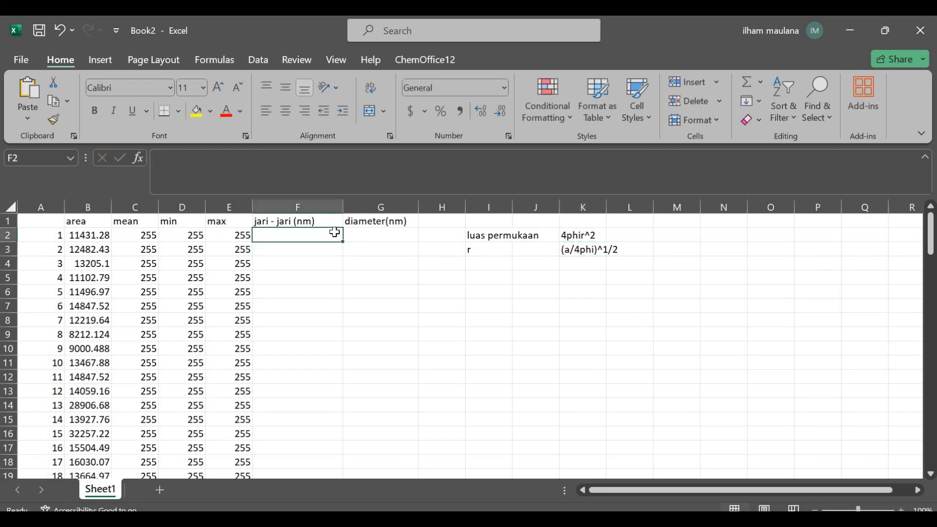
pyautogui.write('=')
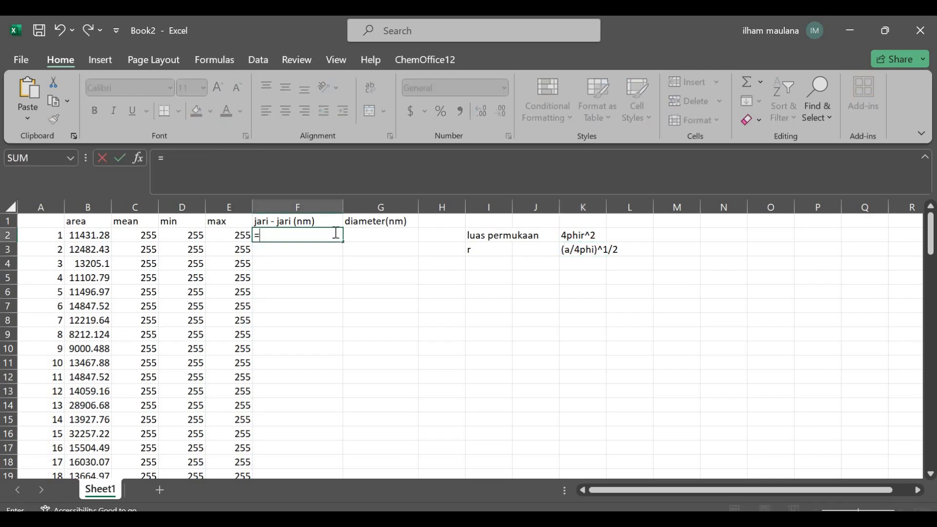
pyautogui.click(90, 236)
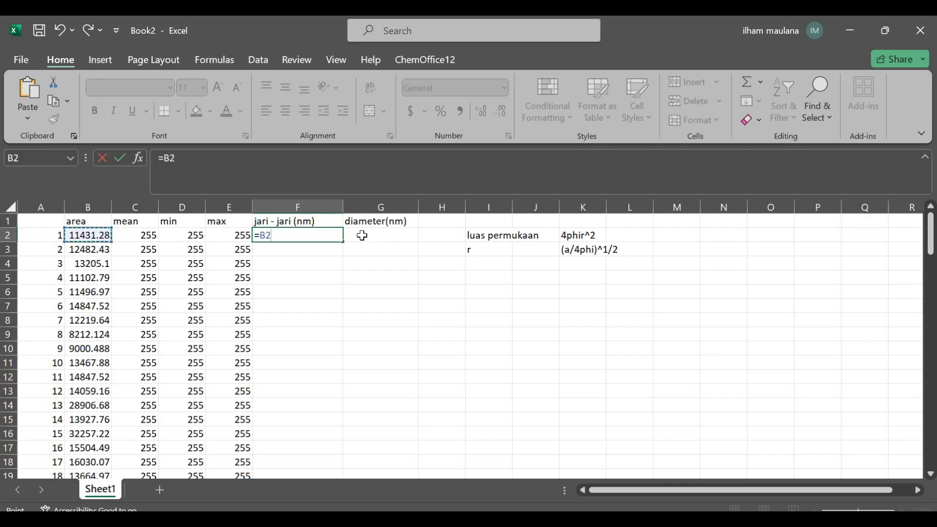
pyautogui.press('Left')
pyautogui.press('Right')
pyautogui.press('F2')
pyautogui.write('(B2')
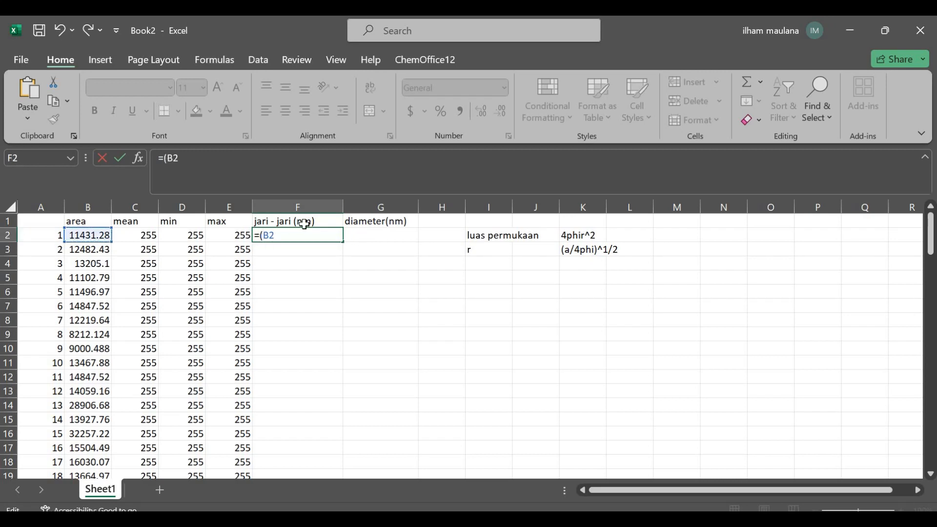
pyautogui.write('/4*3.14)^1/2')
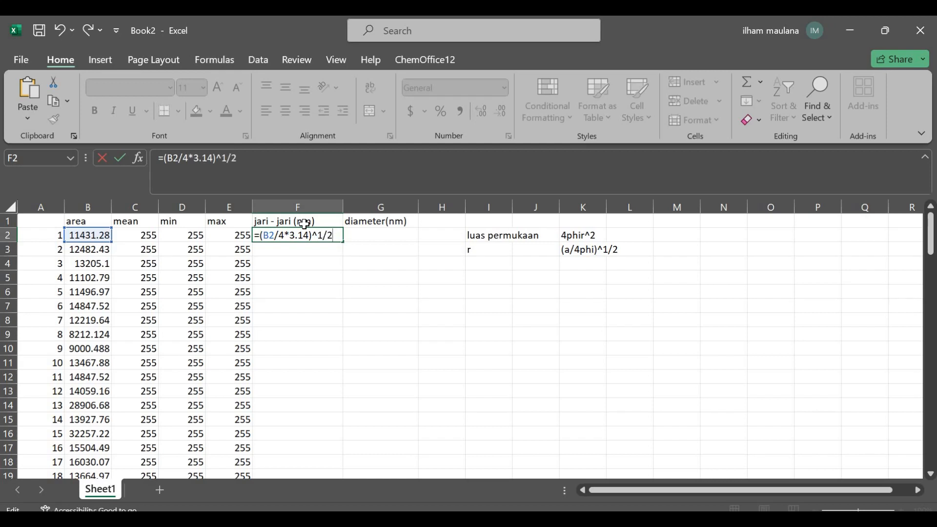
pyautogui.press('Return')
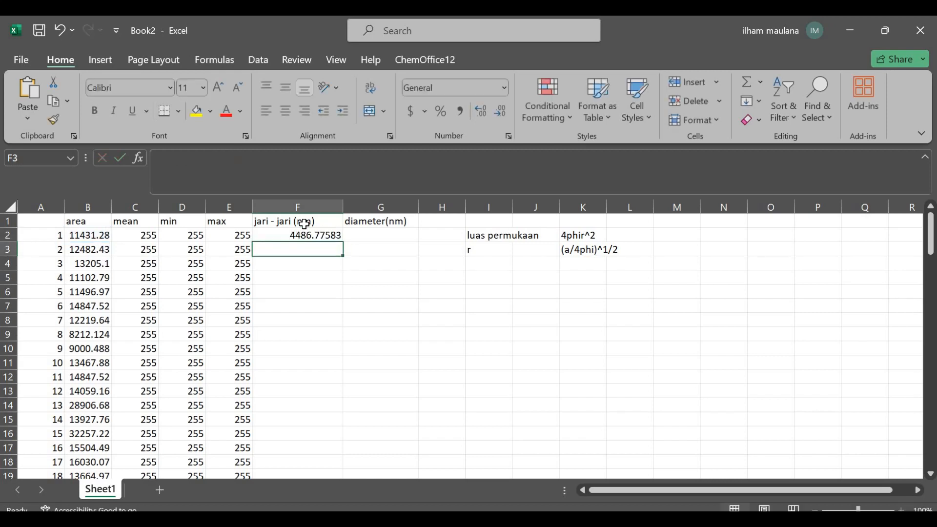
# Fill the radius formula from F2 down column F for all particles
pyautogui.click(342, 242)
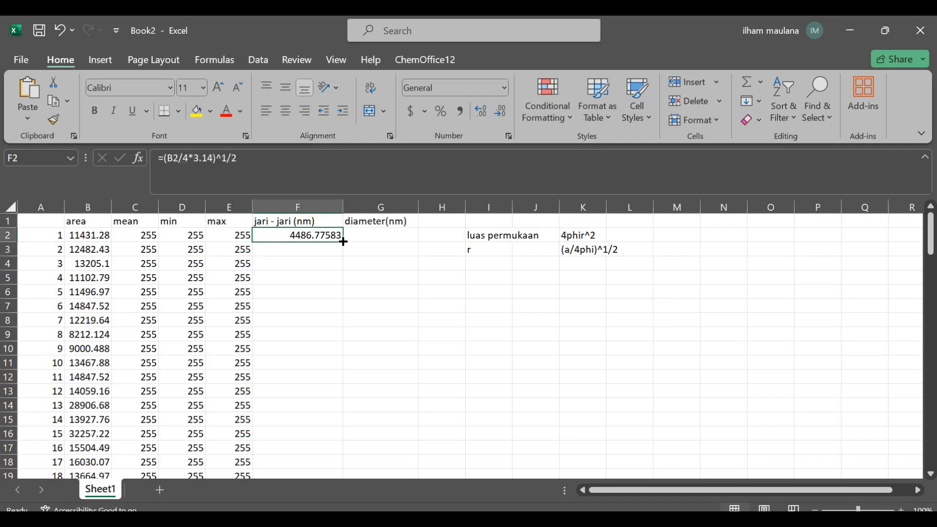
pyautogui.doubleClick(343, 242)
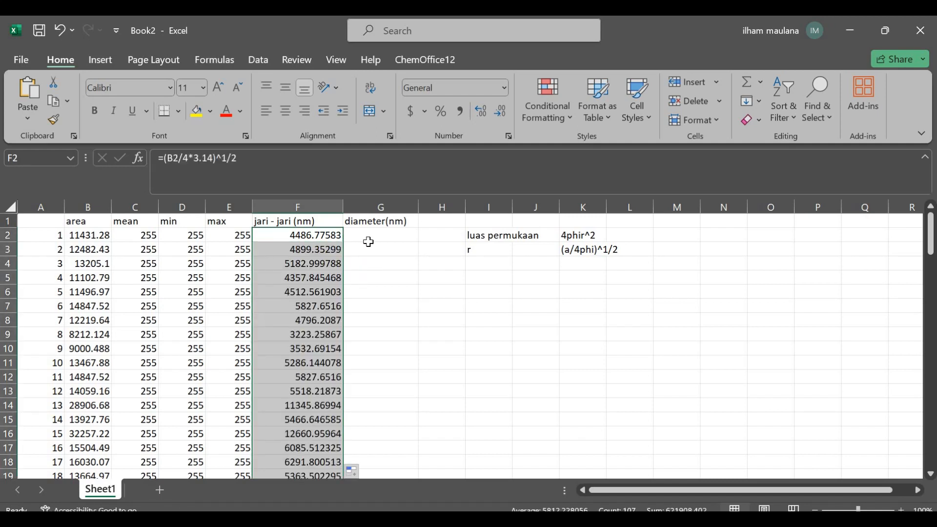
pyautogui.hotkey('alt', 'Tab')
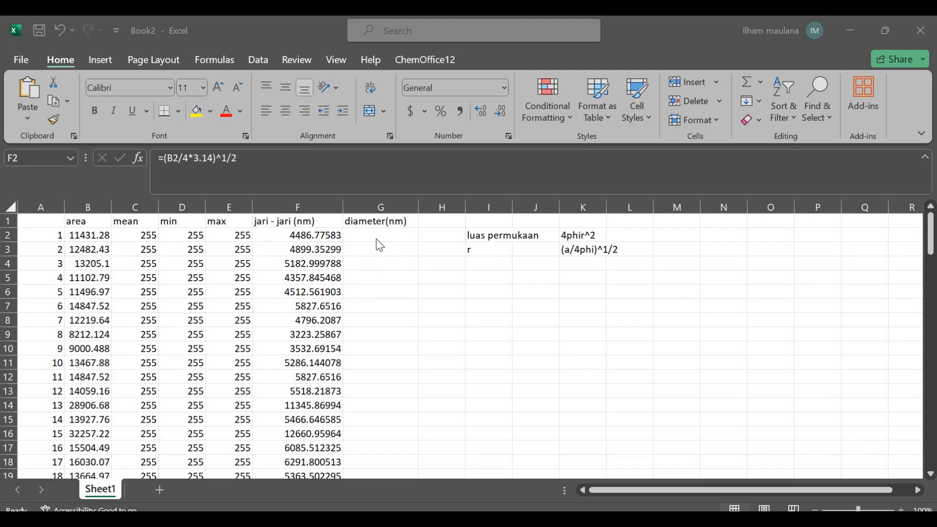
pyautogui.hotkey('alt', 'Tab')
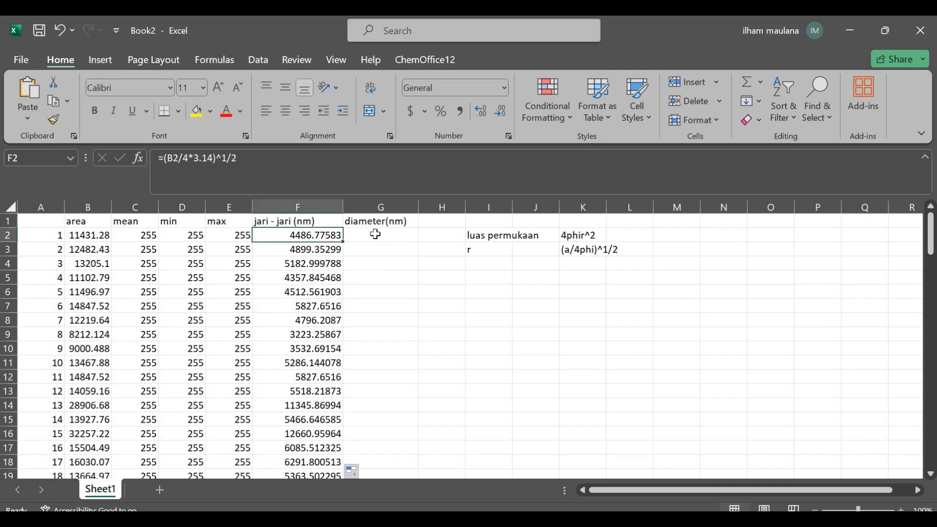
# Calculate the diameter in G2 with =F2*2 and fill the formula down column G for all particles
pyautogui.click(375, 234)
pyautogui.write('=')
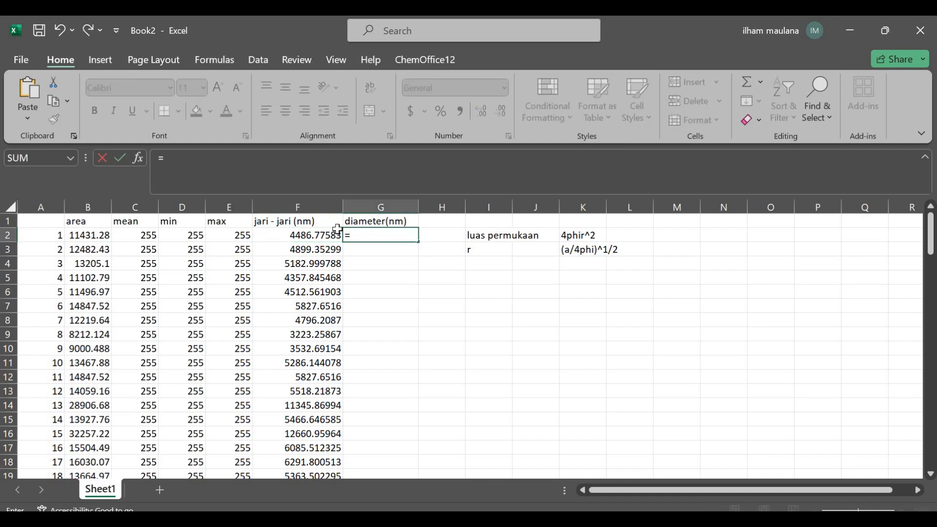
pyautogui.click(315, 235)
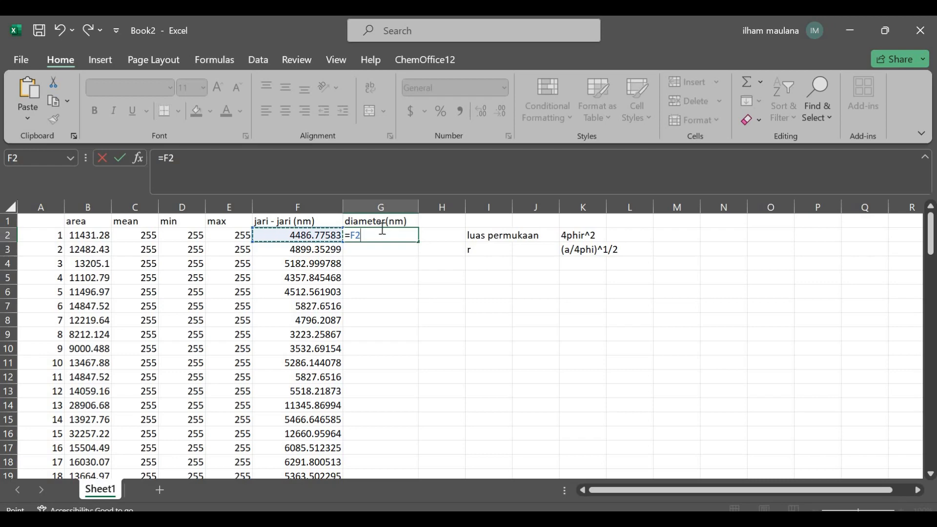
pyautogui.write('*')
pyautogui.write('2')
pyautogui.press('Return')
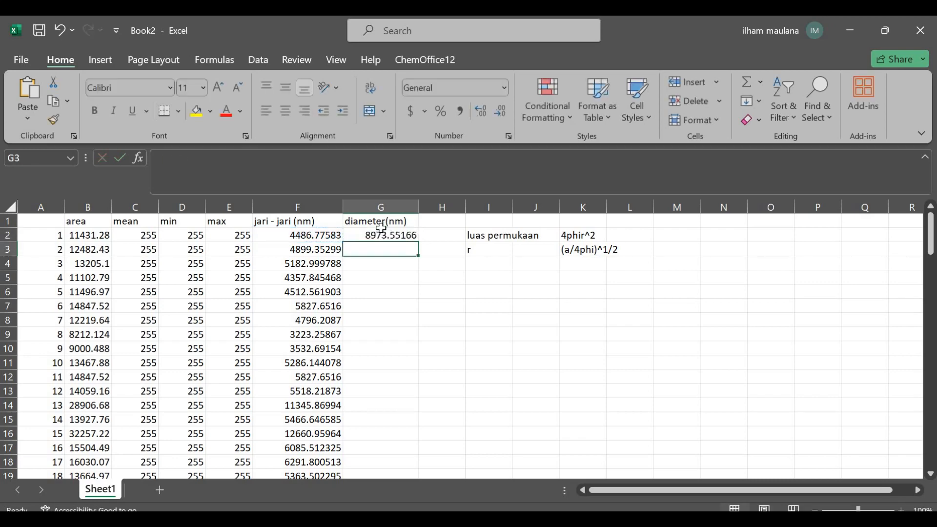
pyautogui.click(414, 237)
pyautogui.doubleClick(418, 243)
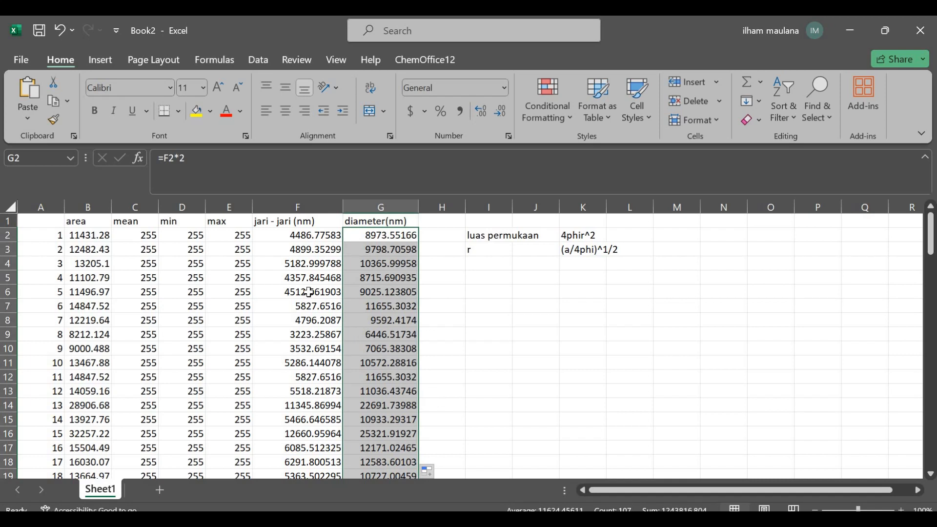
pyautogui.click(303, 222)
pyautogui.moveTo(303, 222); pyautogui.dragTo(347, 221)
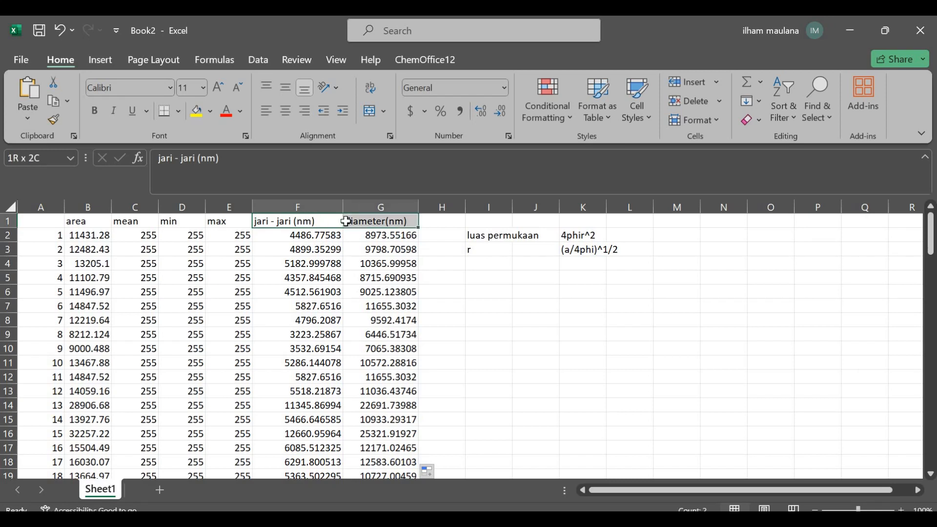
pyautogui.doubleClick(417, 231)
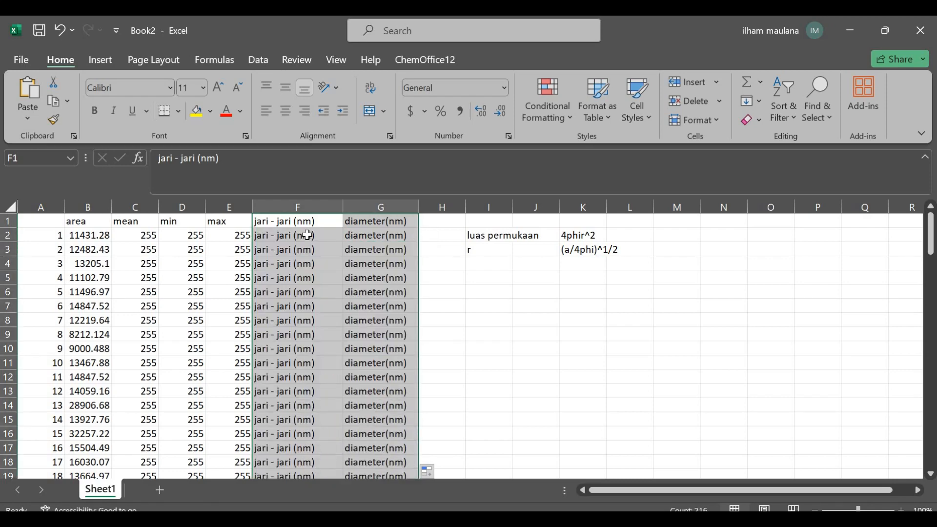
pyautogui.hotkey('ctrl', 'z')
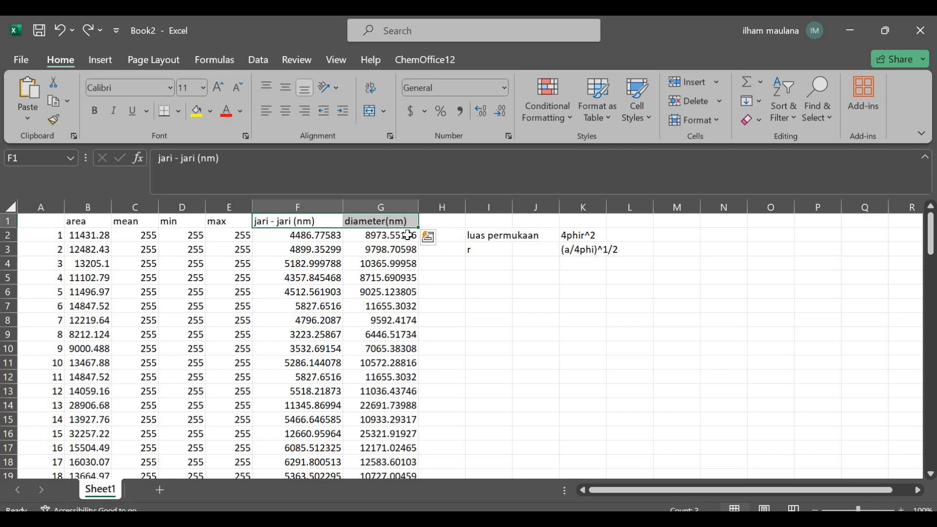
# Copy the radius and diameter columns F and G together with their headers
pyautogui.hotkey('ctrl', 'shift', 'Down')
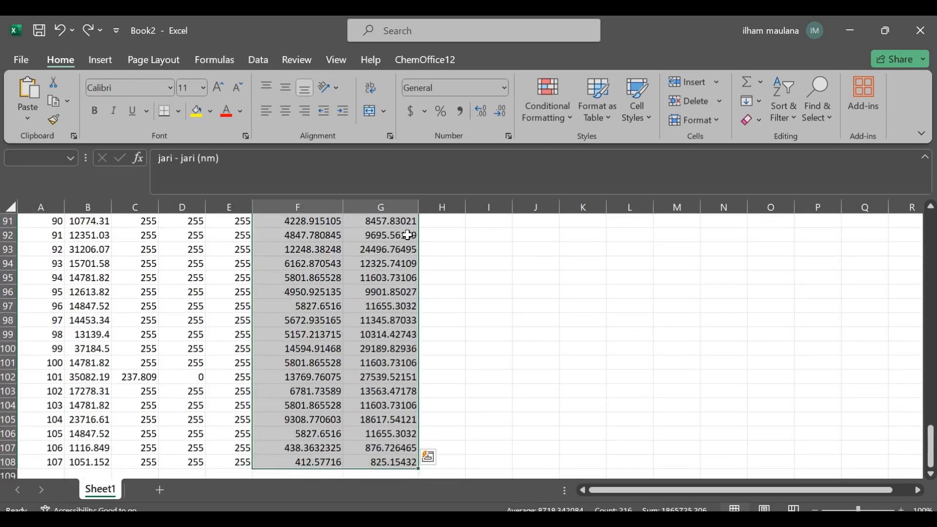
pyautogui.hotkey('ctrl', 'c')
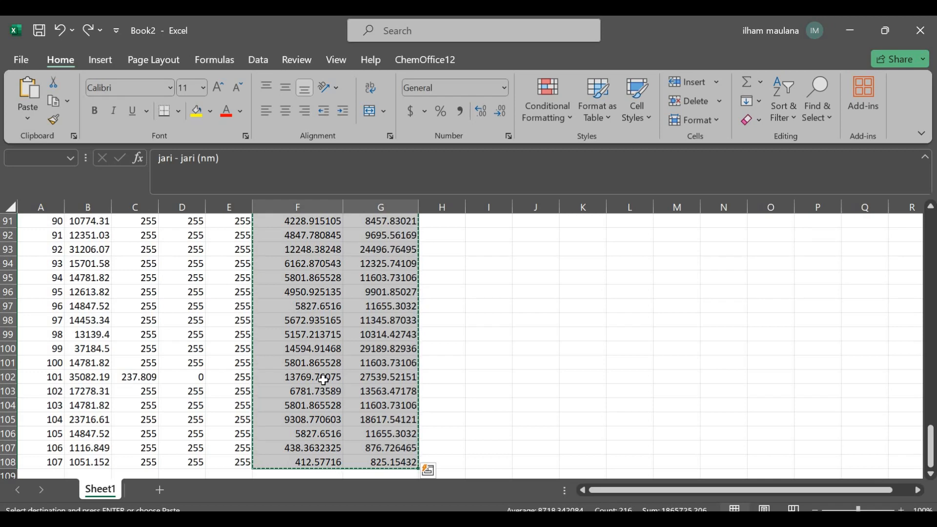
pyautogui.hotkey('alt', 'Tab')
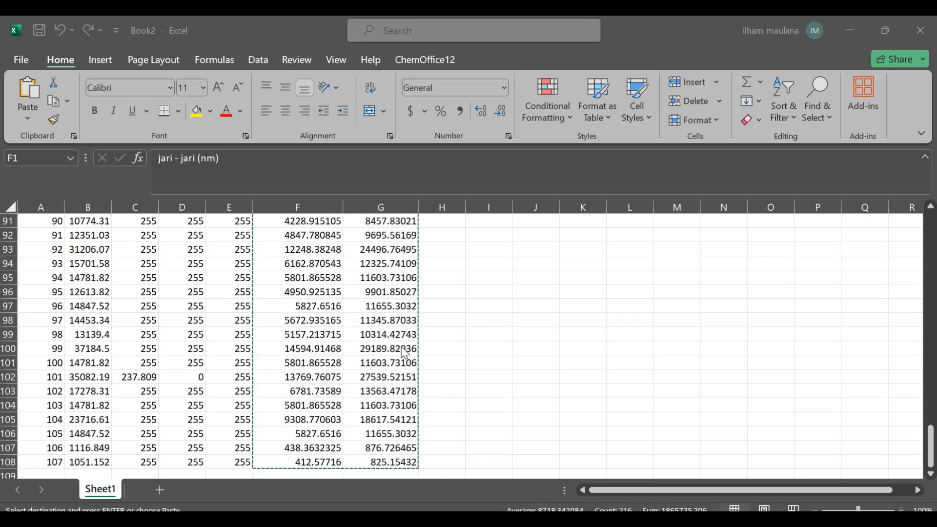
pyautogui.scroll(18, 507, 282)
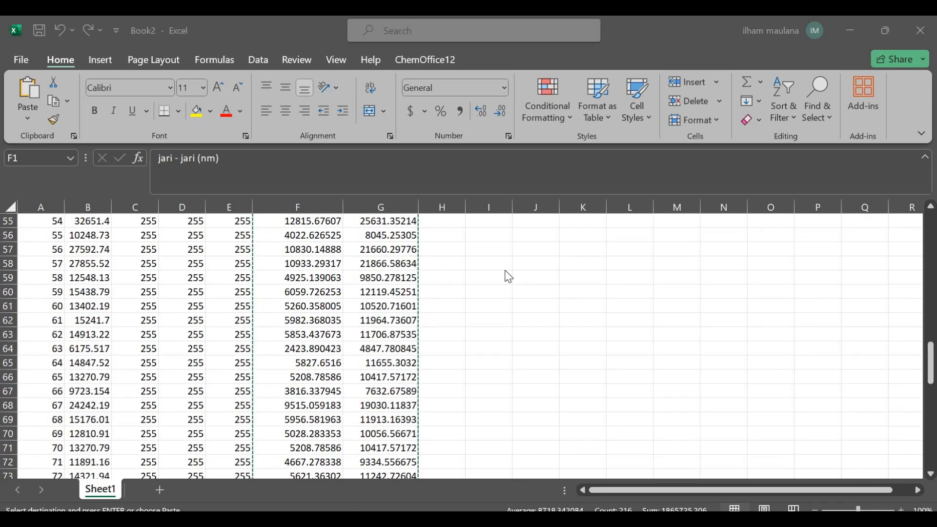
pyautogui.scroll(12, 508, 277)
pyautogui.click(366, 222)
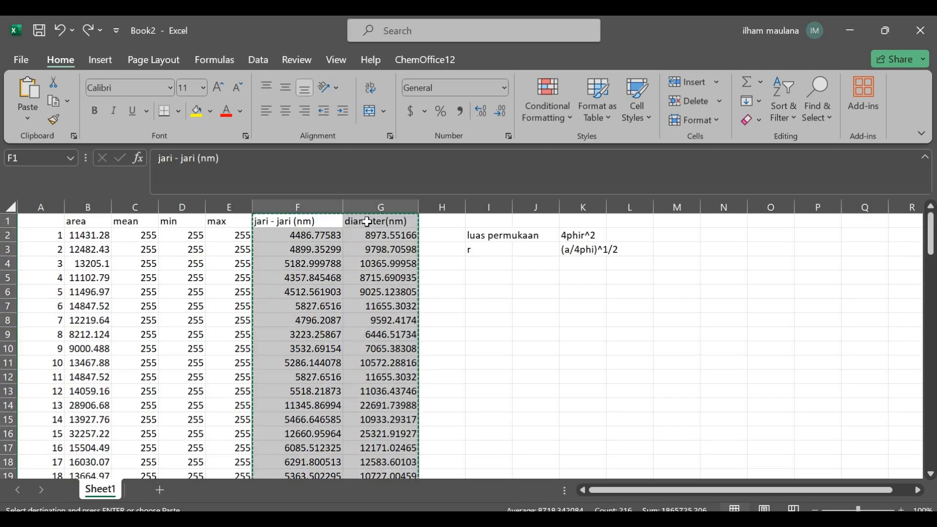
pyautogui.click(366, 222)
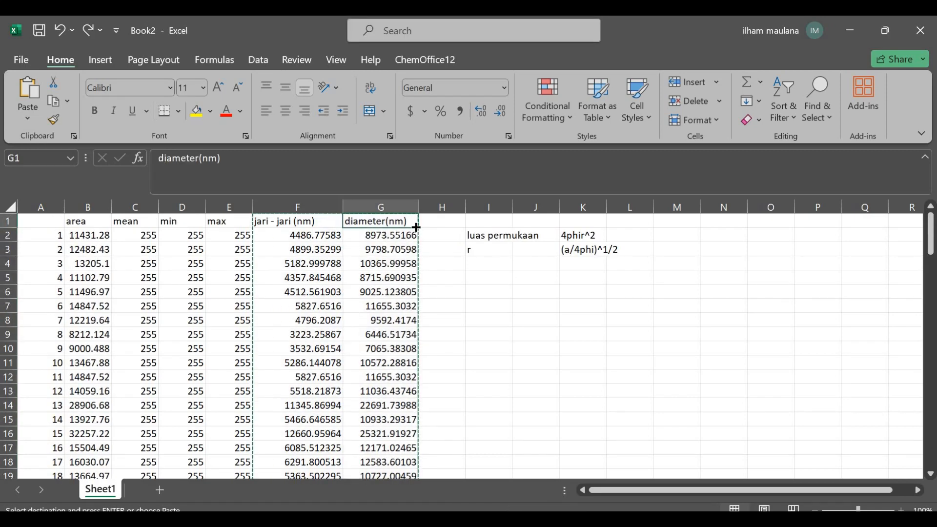
pyautogui.click(542, 351)
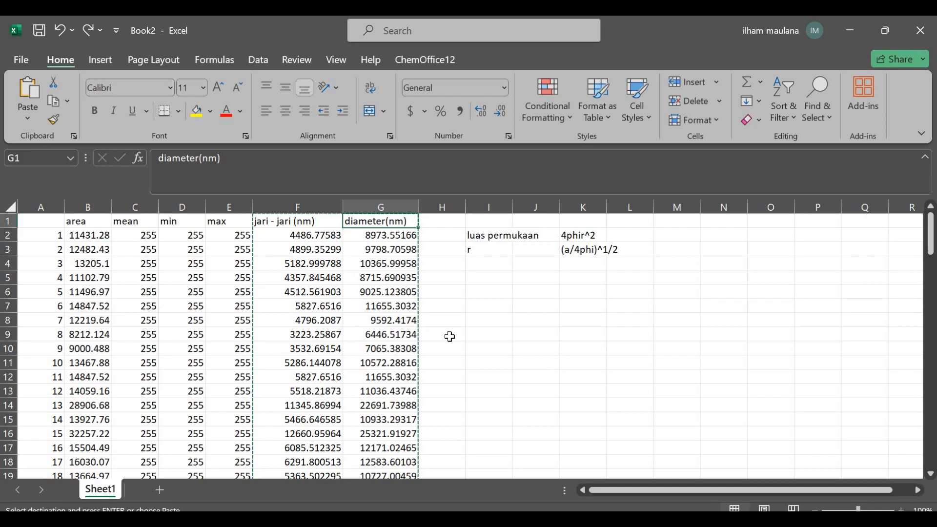
# Copy the diameter column with its header and paste it into column B(Y) of Book1 in OriginPro, starting at the Comments row
pyautogui.click(389, 230)
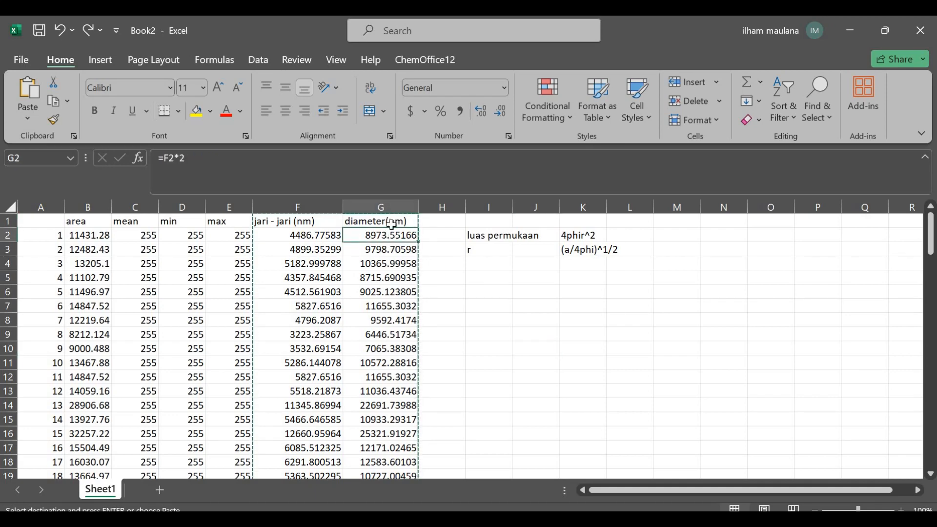
pyautogui.click(391, 222)
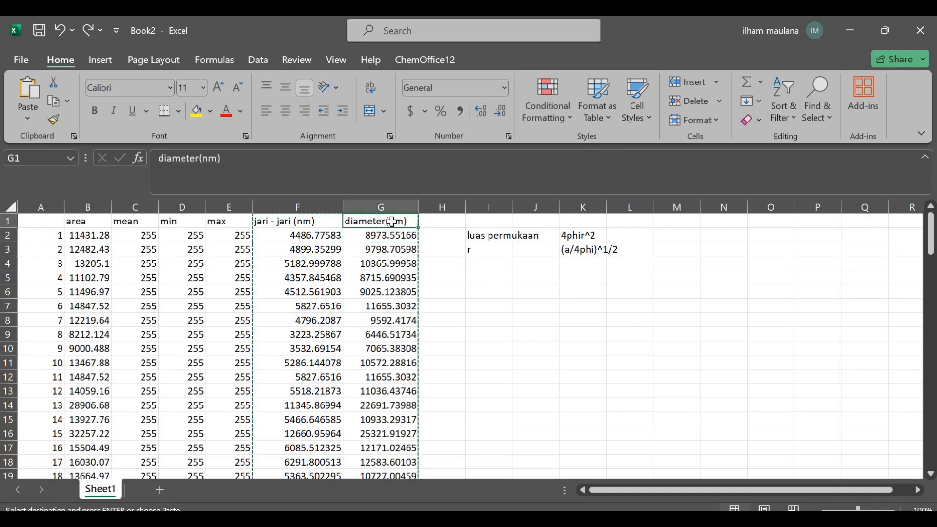
pyautogui.hotkey('ctrl', 'shift', 'Down')
pyautogui.hotkey('ctrl', 'c')
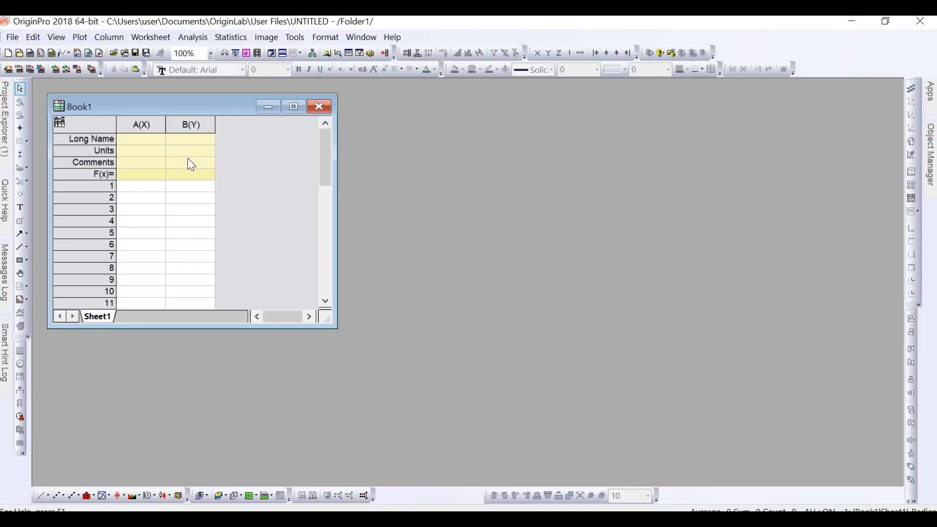
pyautogui.click(190, 162)
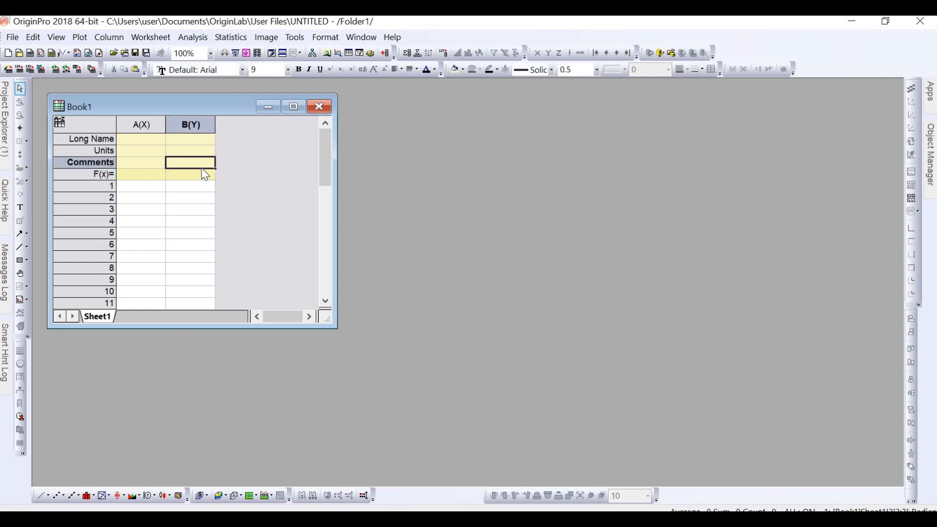
pyautogui.hotkey('ctrl', 'v')
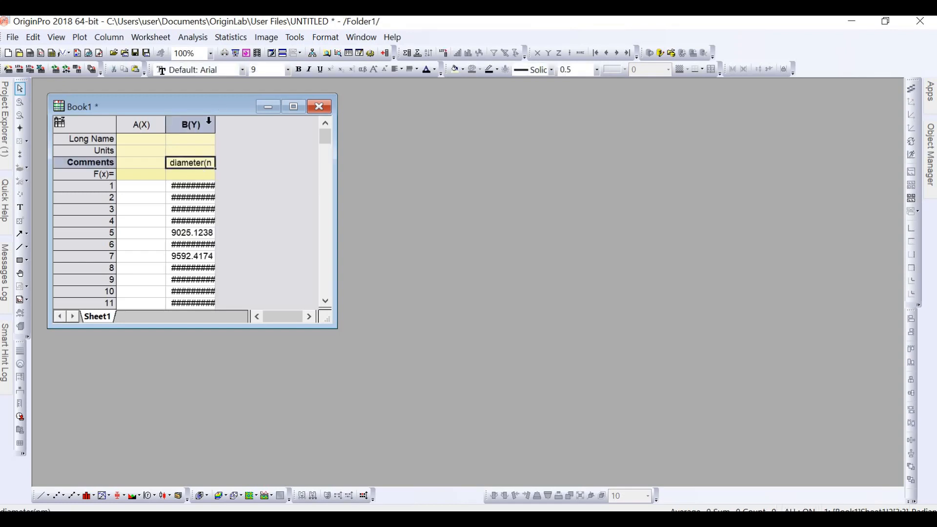
# Widen column B(Y) so its diameter values fit, and plot the whole column as a histogram
pyautogui.moveTo(236, 124); pyautogui.dragTo(236, 125)
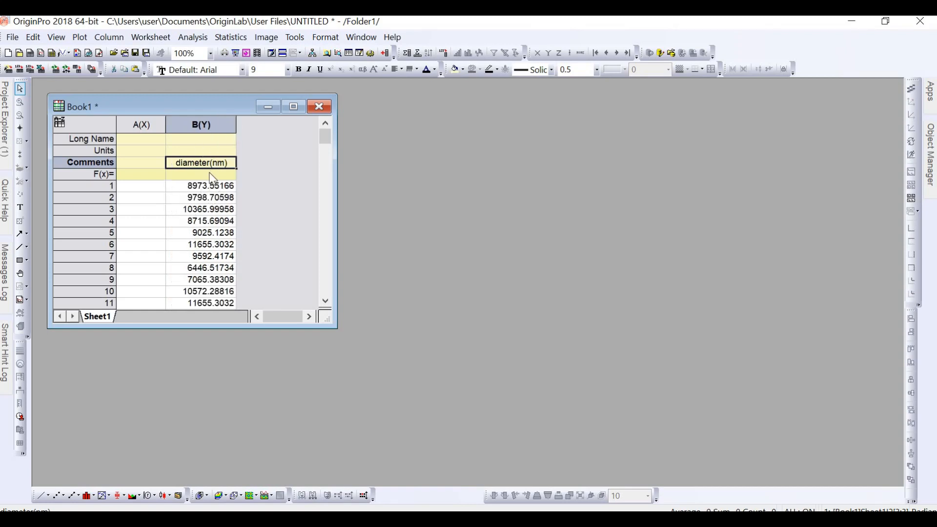
pyautogui.click(199, 130)
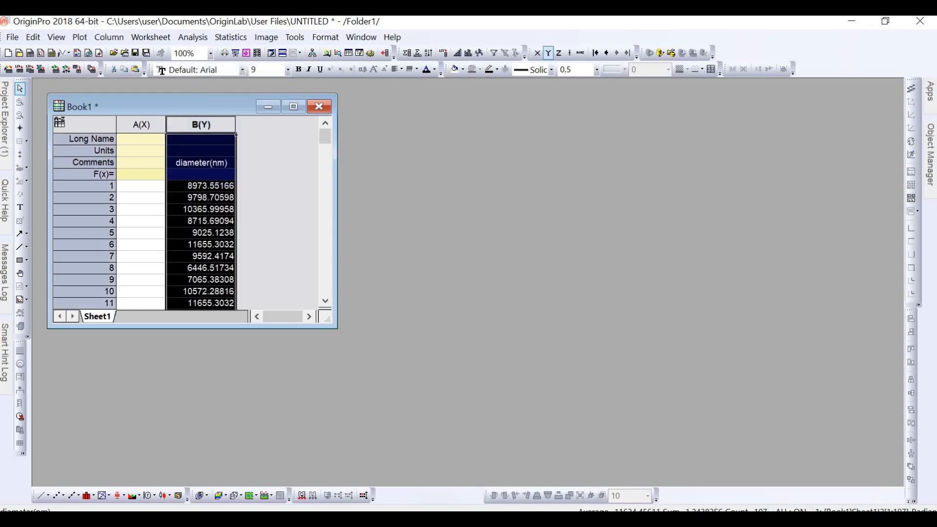
pyautogui.click(80, 38)
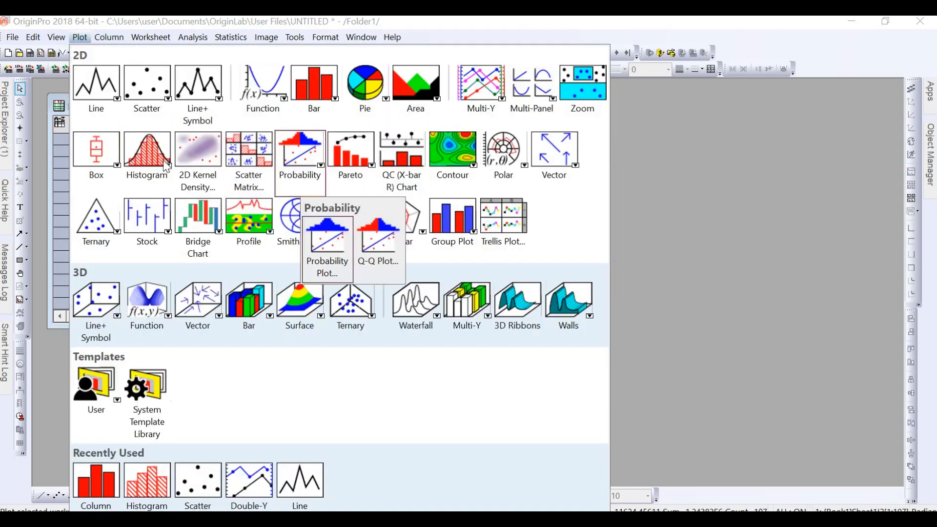
pyautogui.moveTo(158, 168)
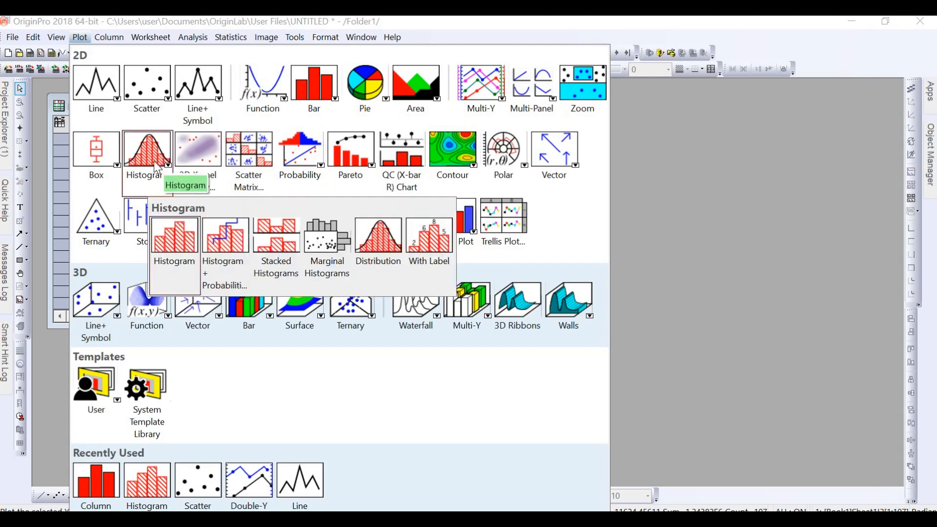
pyautogui.click(173, 255)
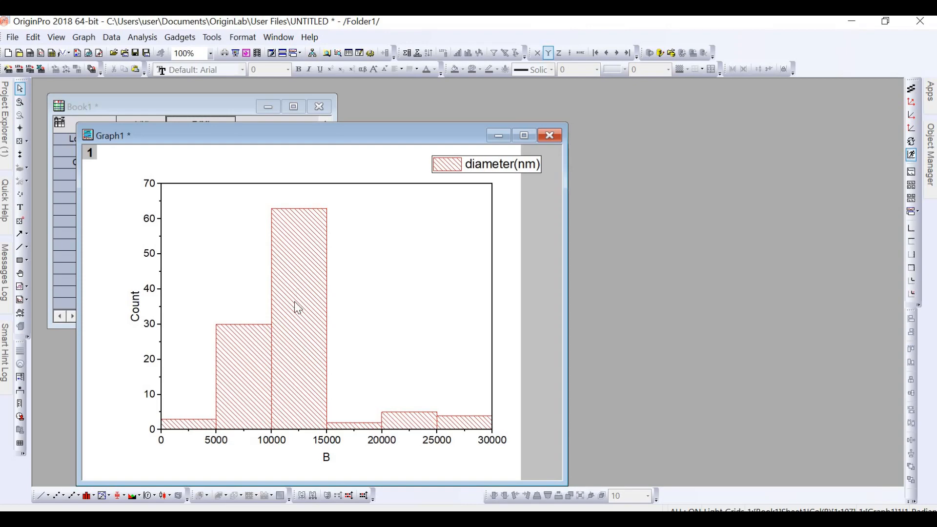
# Open the bin worksheet belonging to the diameter histogram in Graph1
pyautogui.click(300, 321)
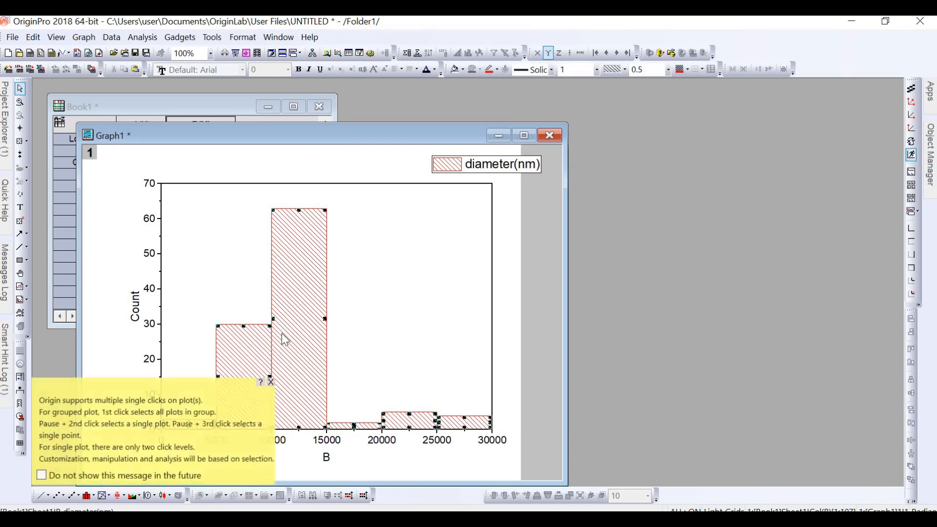
pyautogui.rightClick(294, 287)
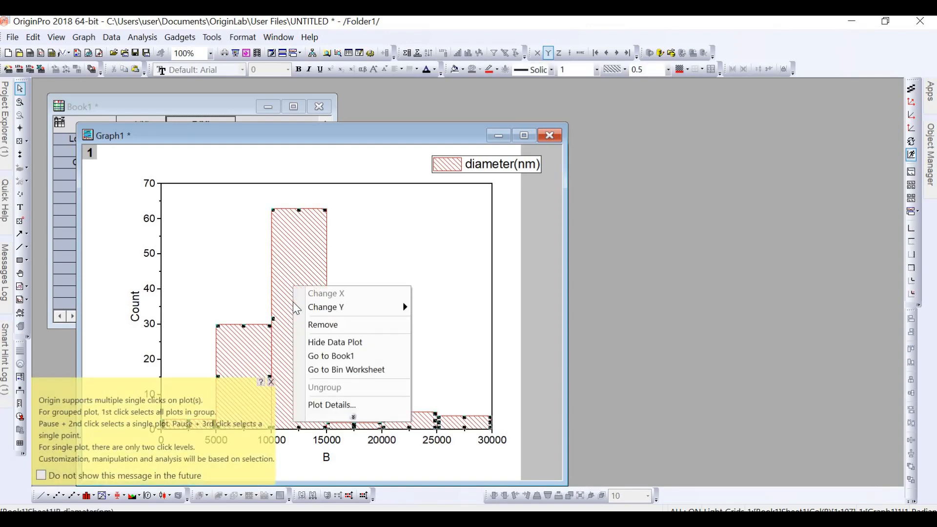
pyautogui.click(334, 371)
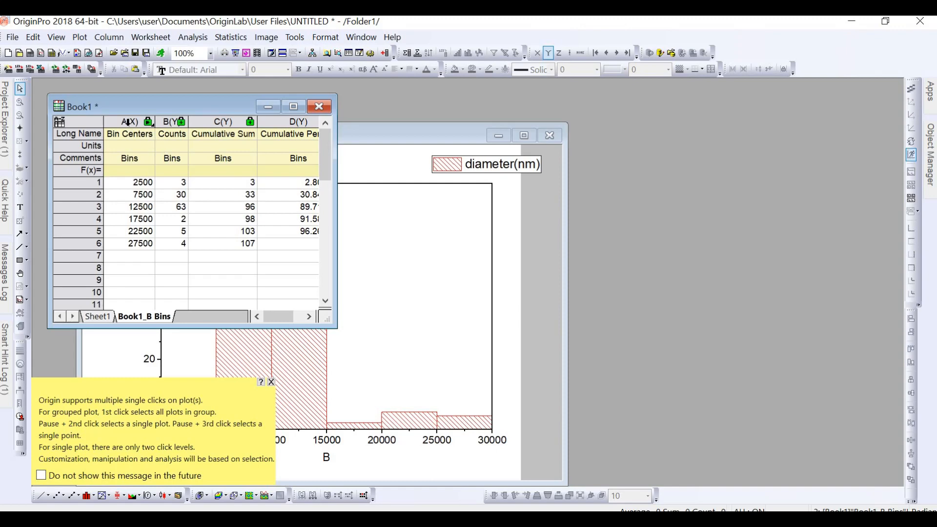
# Plot the Bin Centers and Counts columns as a column graph and move the new graph window clear of the worksheet data
pyautogui.moveTo(153, 121); pyautogui.dragTo(166, 123)
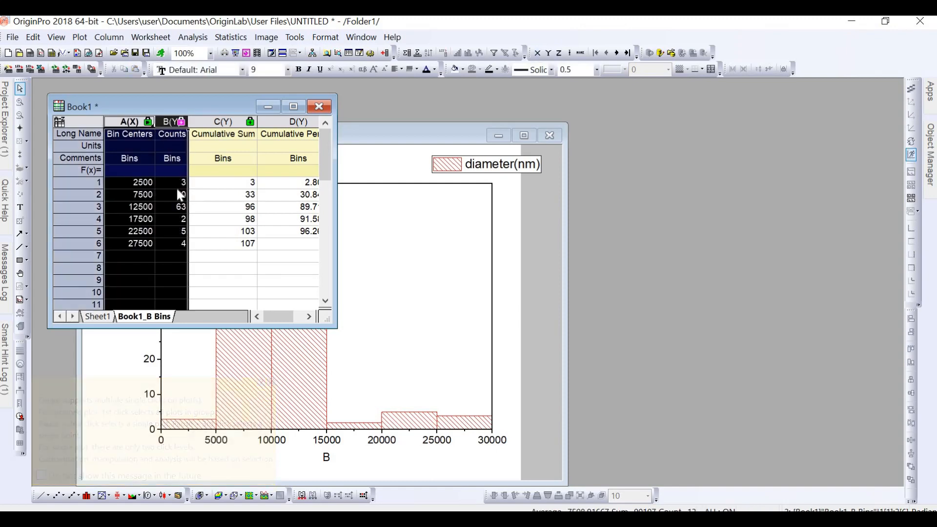
pyautogui.click(78, 38)
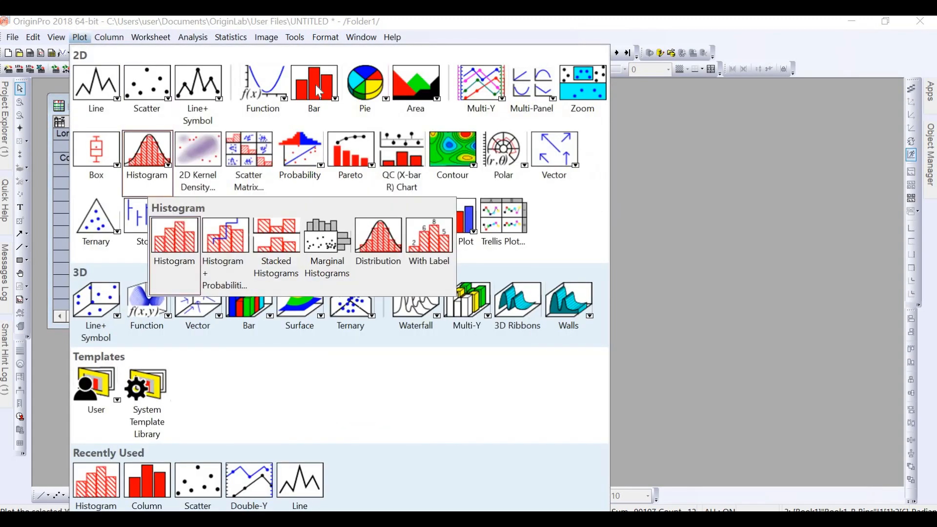
pyautogui.moveTo(318, 91)
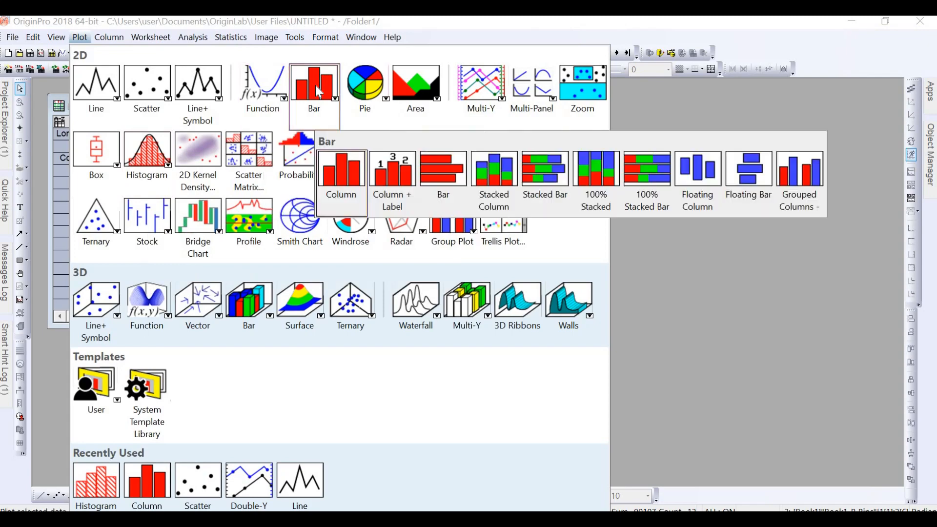
pyautogui.click(344, 173)
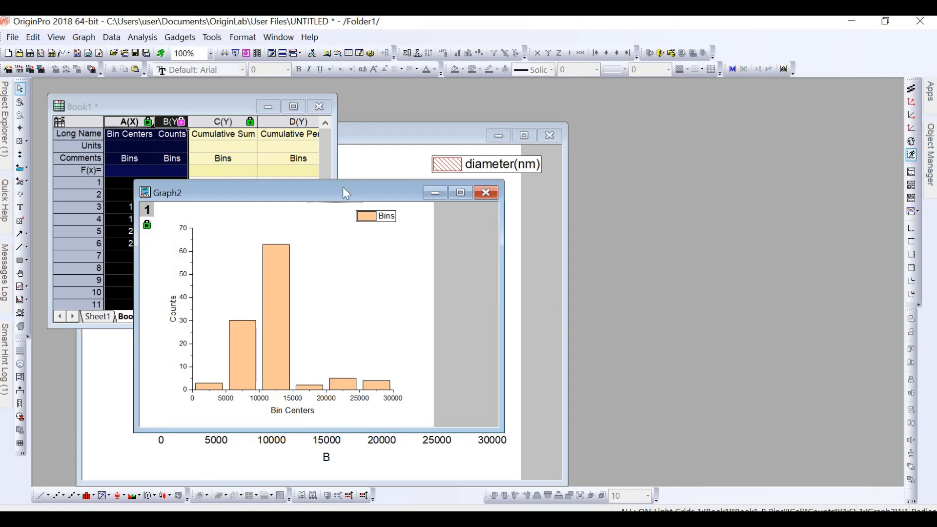
pyautogui.moveTo(333, 193); pyautogui.dragTo(515, 118)
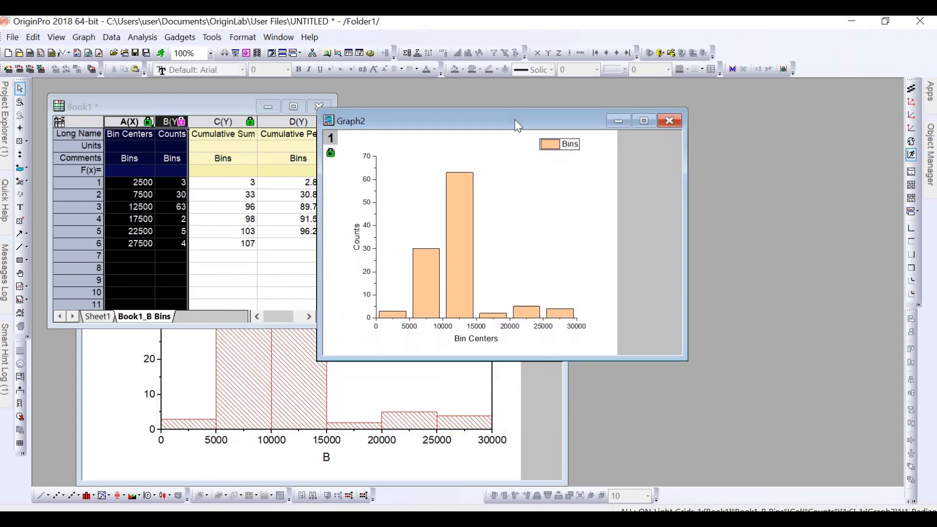
# Start a nonlinear curve fit on the Graph2 columns and choose the LogNormal function from the Peak Functions category
pyautogui.click(447, 222)
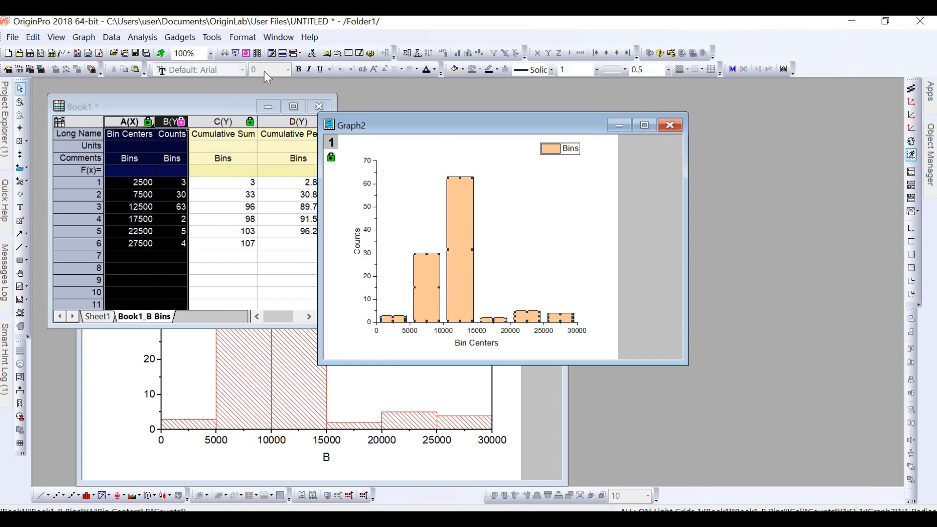
pyautogui.click(141, 38)
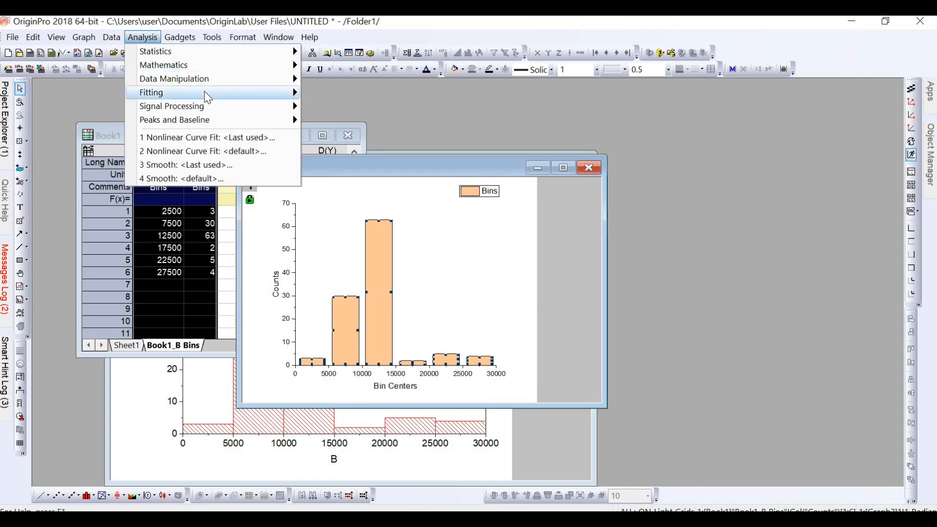
pyautogui.moveTo(257, 93)
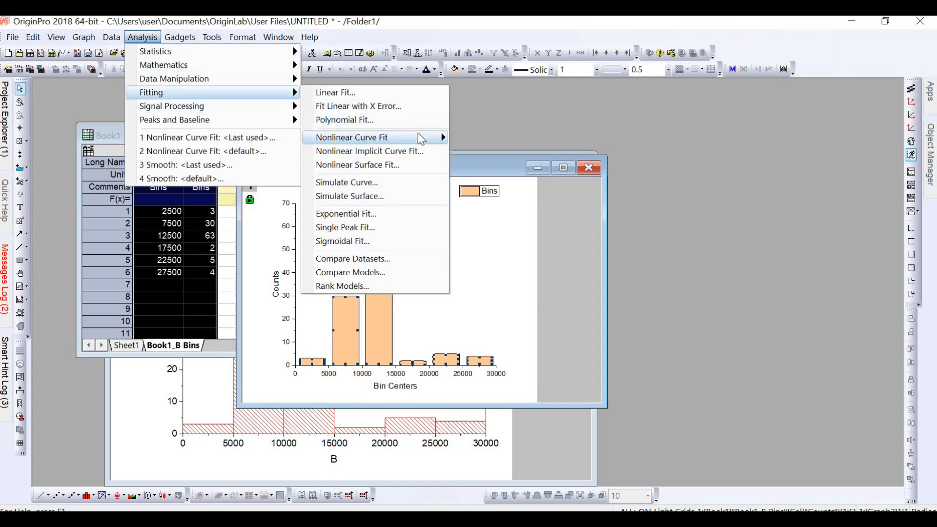
pyautogui.moveTo(418, 137)
pyautogui.click(491, 155)
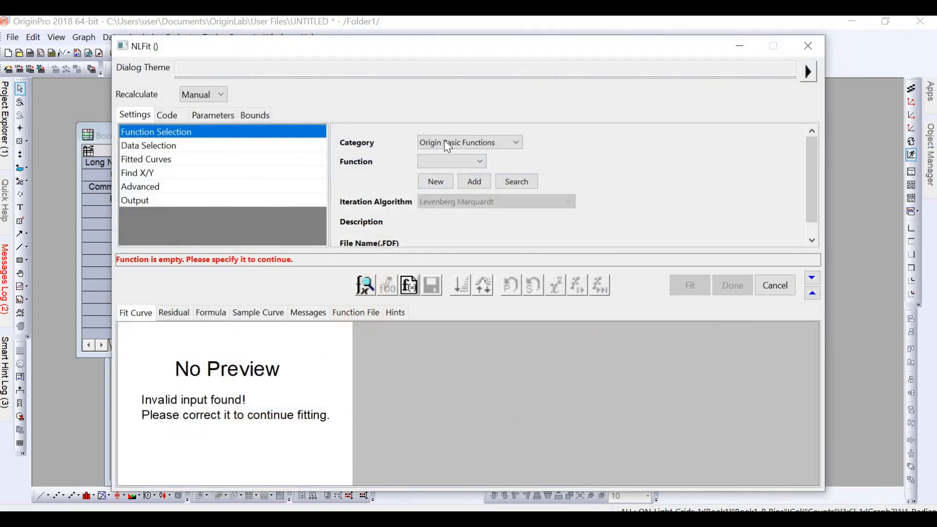
pyautogui.click(450, 141)
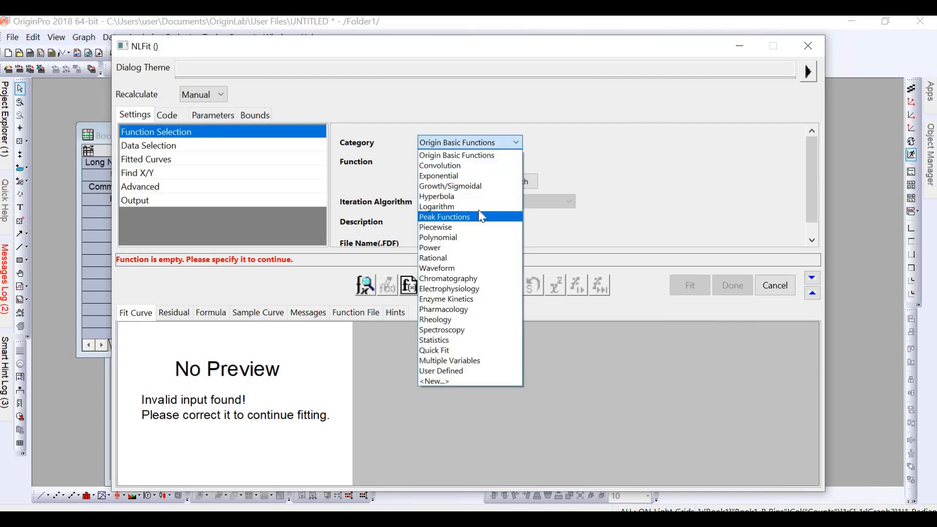
pyautogui.click(481, 217)
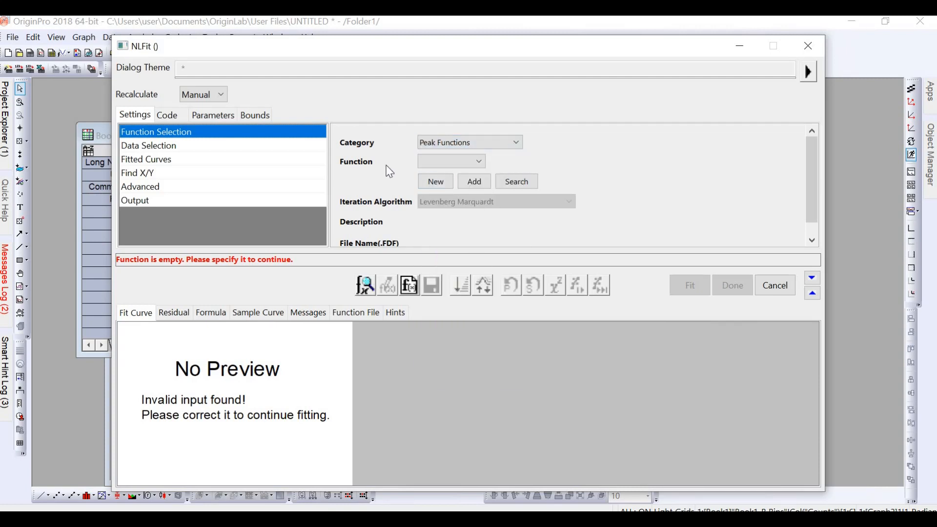
pyautogui.click(461, 162)
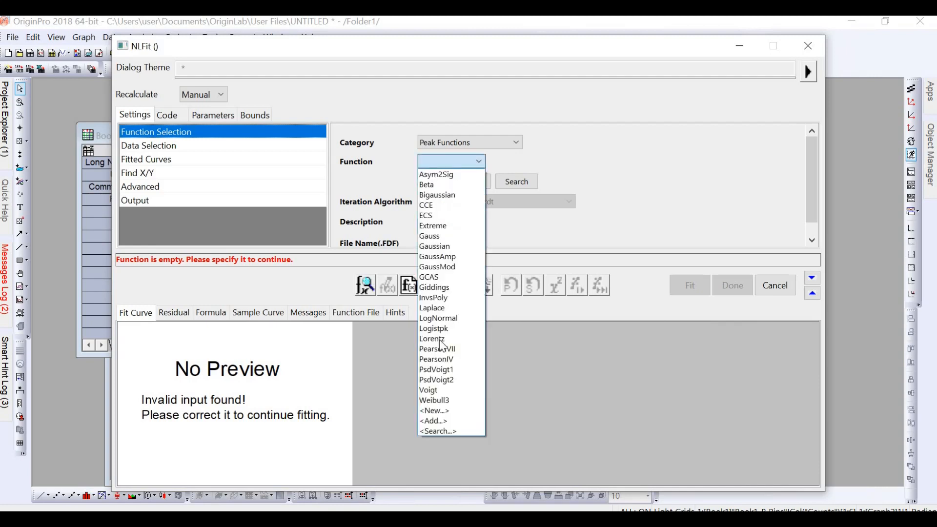
pyautogui.click(445, 319)
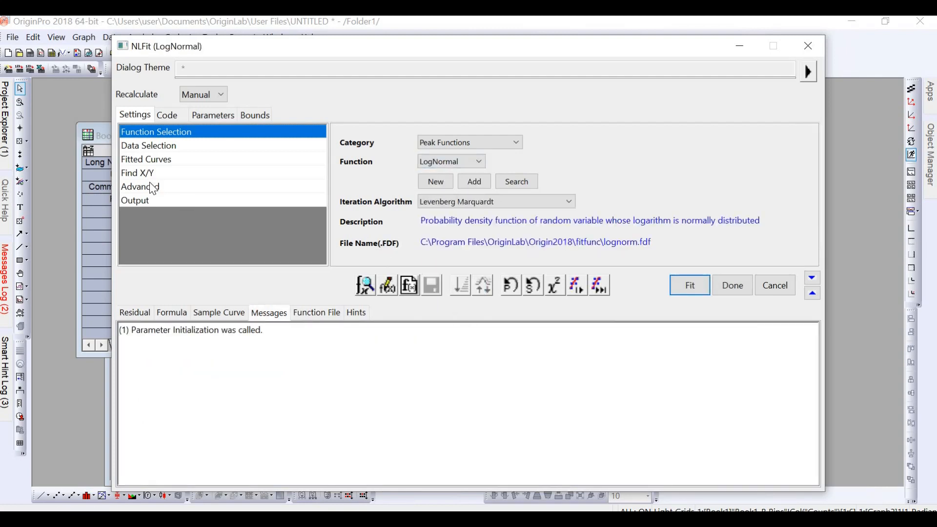
# Review the Fitted Curves settings of the fit, including the X data type, confidence bands and residual plot options
pyautogui.click(156, 160)
pyautogui.click(157, 161)
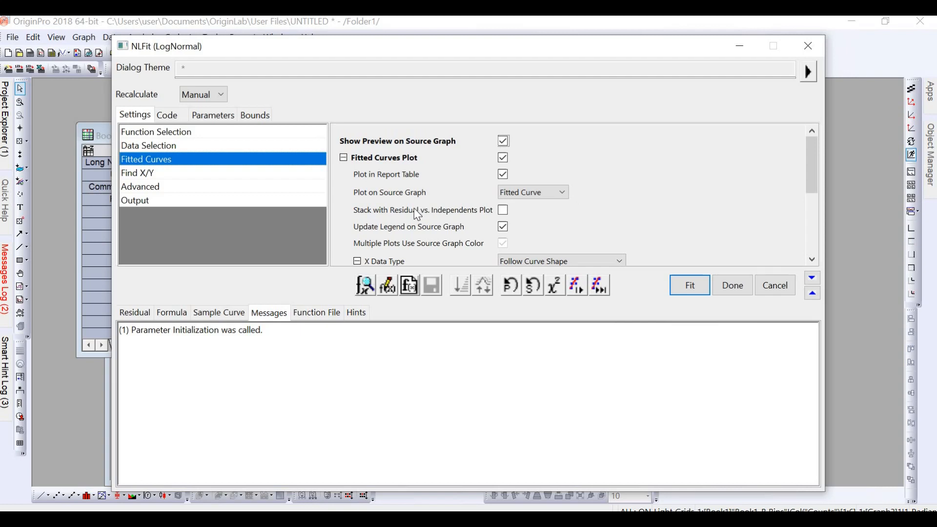
pyautogui.scroll(-2, 416, 210)
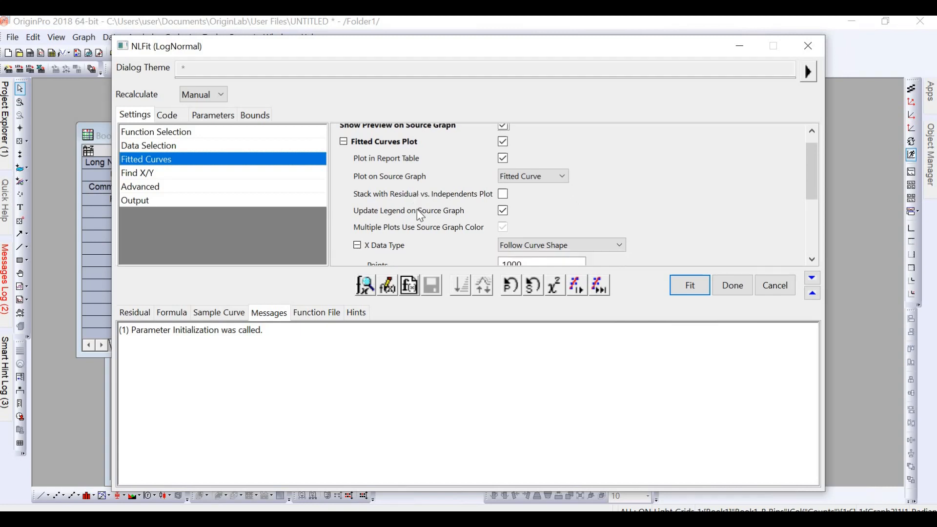
pyautogui.scroll(-4, 417, 209)
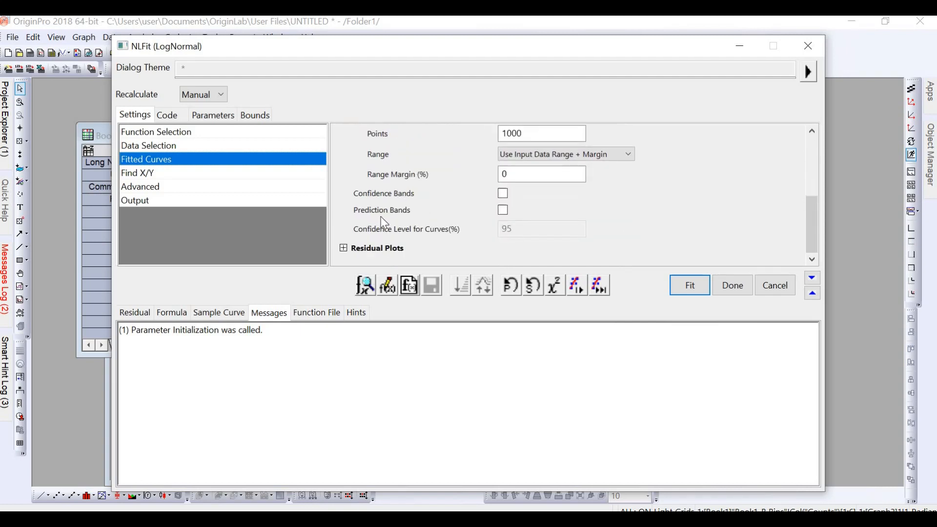
pyautogui.scroll(6, 385, 222)
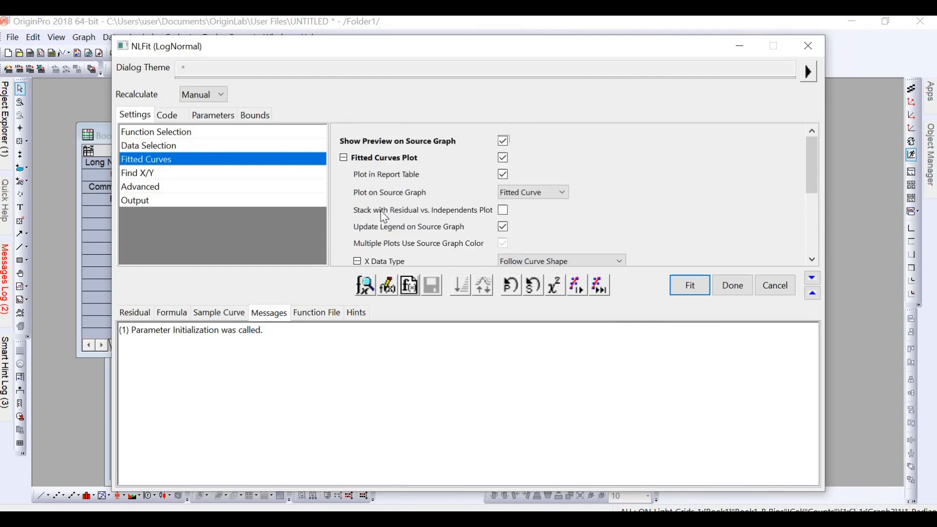
pyautogui.scroll(-6, 385, 217)
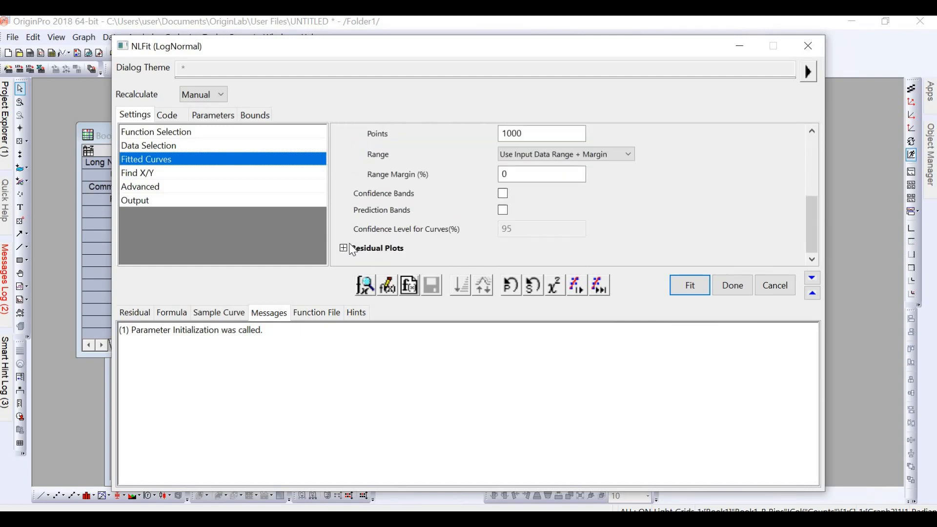
pyautogui.scroll(6, 351, 238)
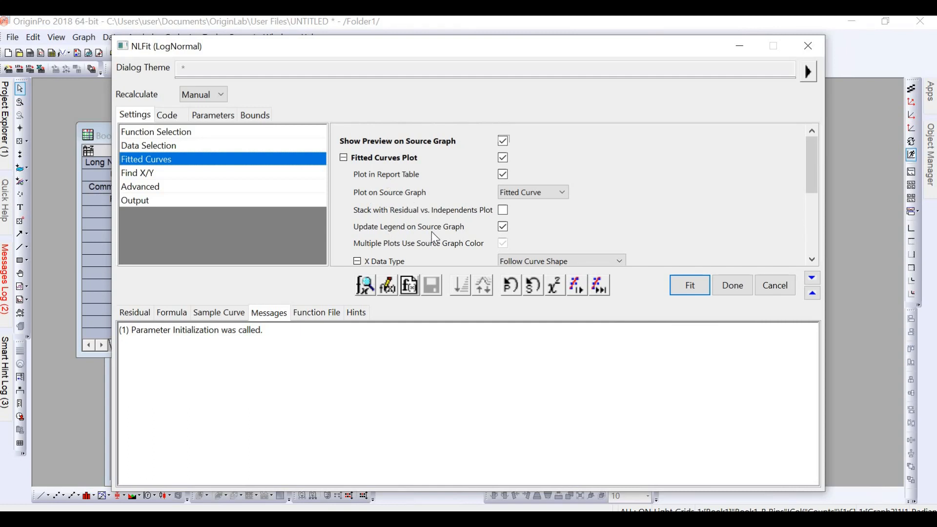
pyautogui.scroll(-4, 431, 232)
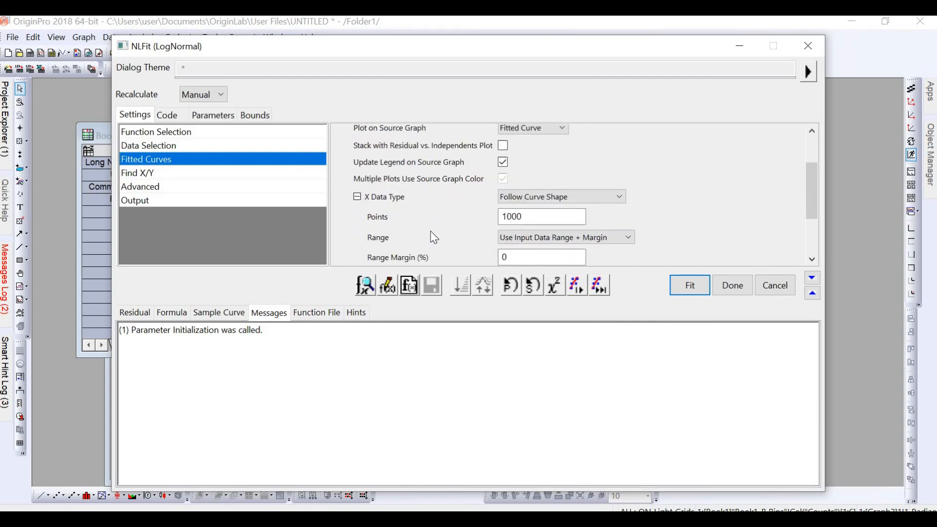
pyautogui.scroll(-2, 358, 254)
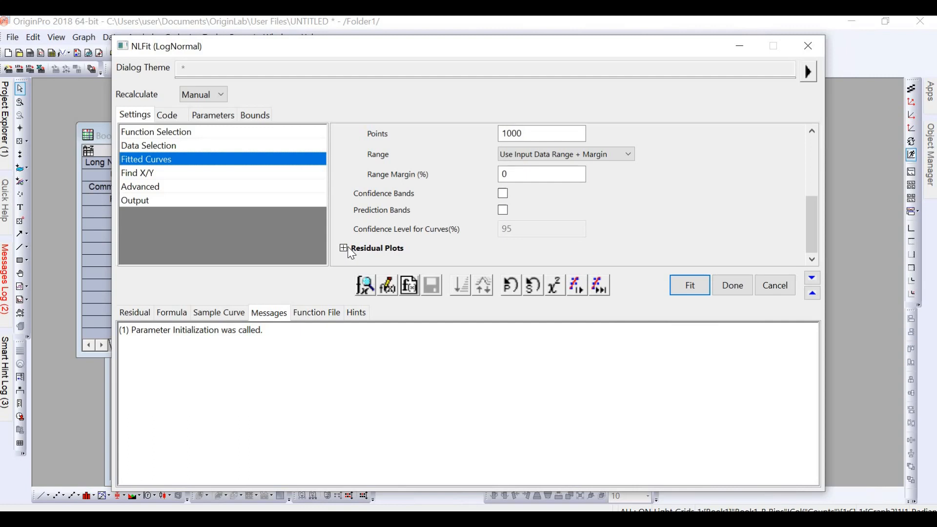
pyautogui.click(344, 247)
pyautogui.scroll(-3, 375, 240)
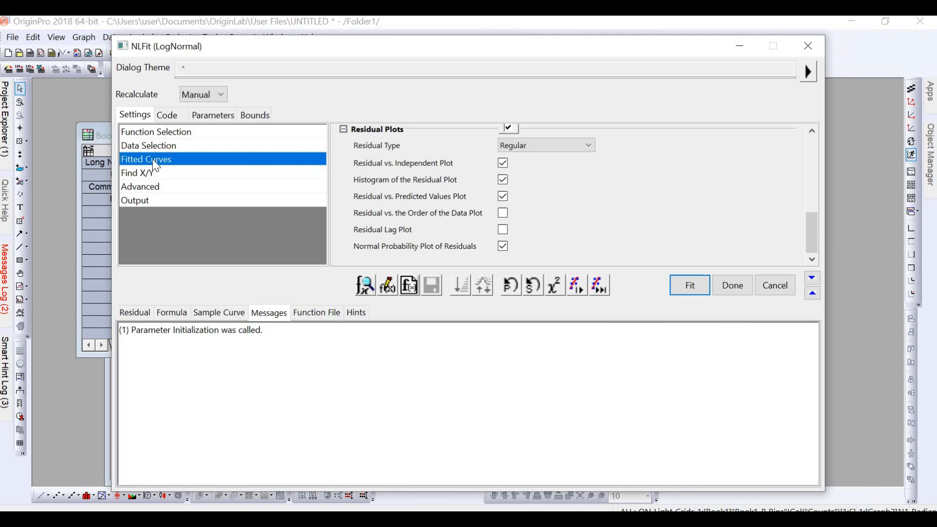
# Review the fit's Data Selection, Find X/Y and Advanced settings, including the replica and peak finding options
pyautogui.click(174, 146)
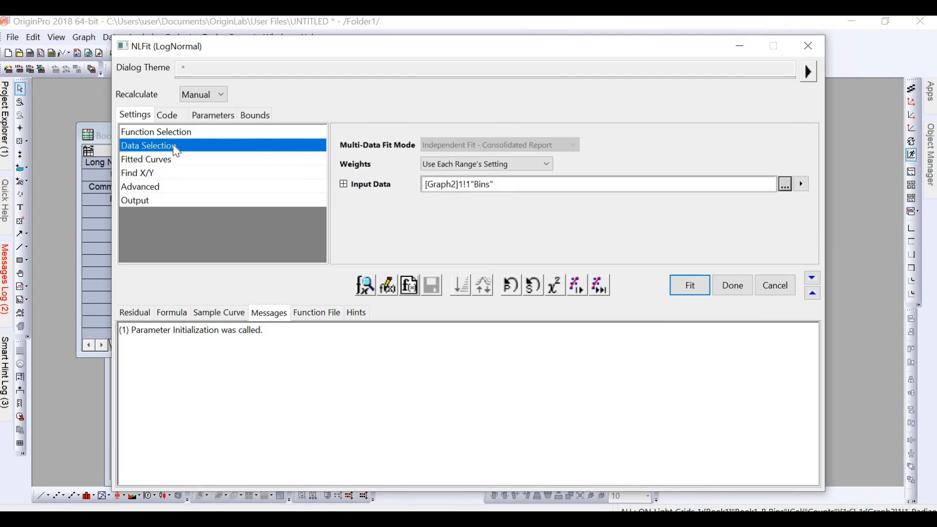
pyautogui.click(145, 174)
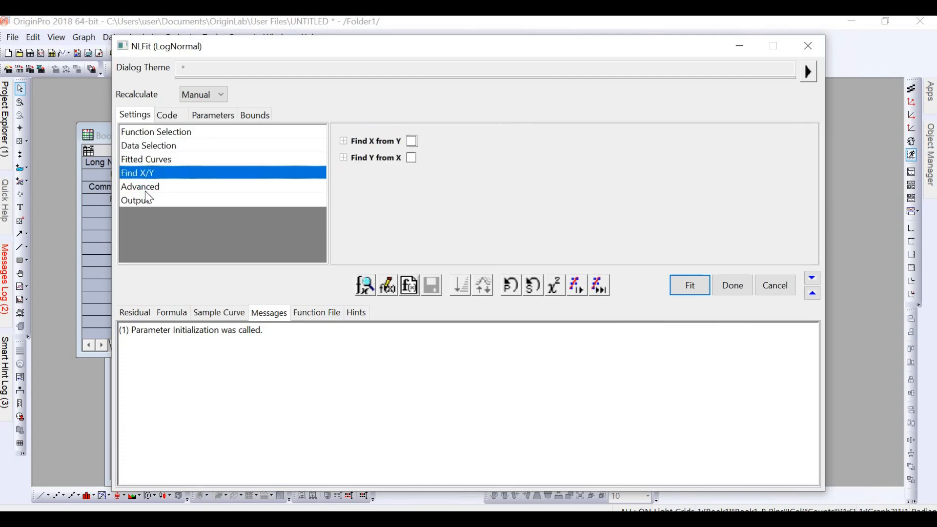
pyautogui.click(145, 191)
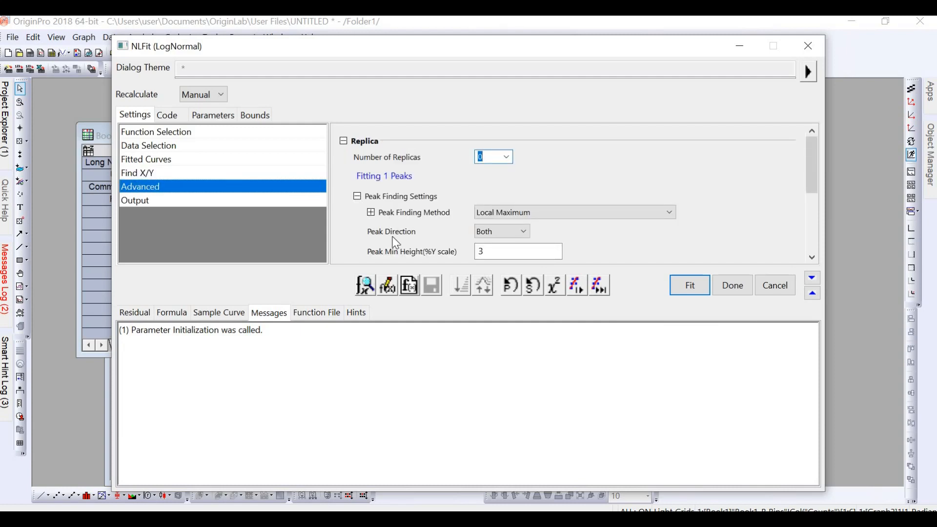
pyautogui.scroll(-5, 396, 242)
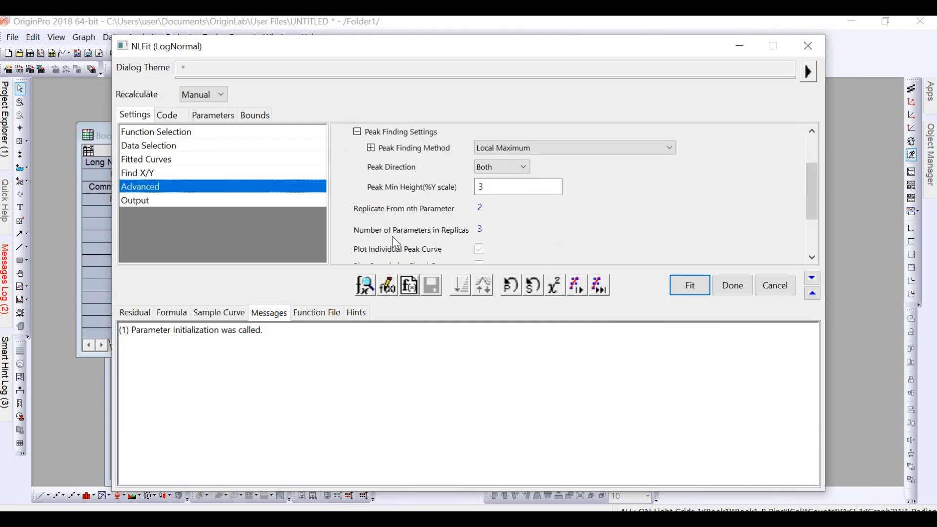
# Examine which fit parameter quantities and fit statistics, such as Reduced Chi-Sqr, R-Square (COD) and Adj. R-Square, are selected for the report
pyautogui.click(343, 220)
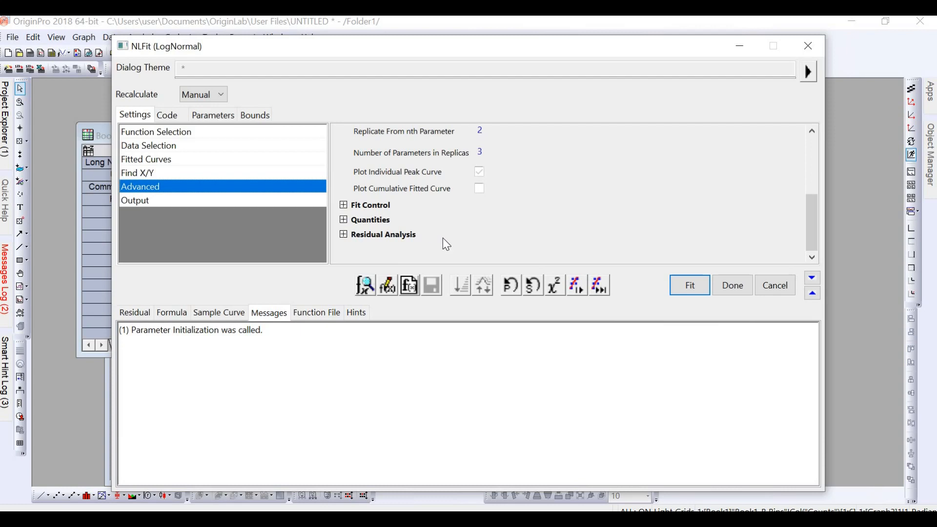
pyautogui.scroll(-2, 444, 232)
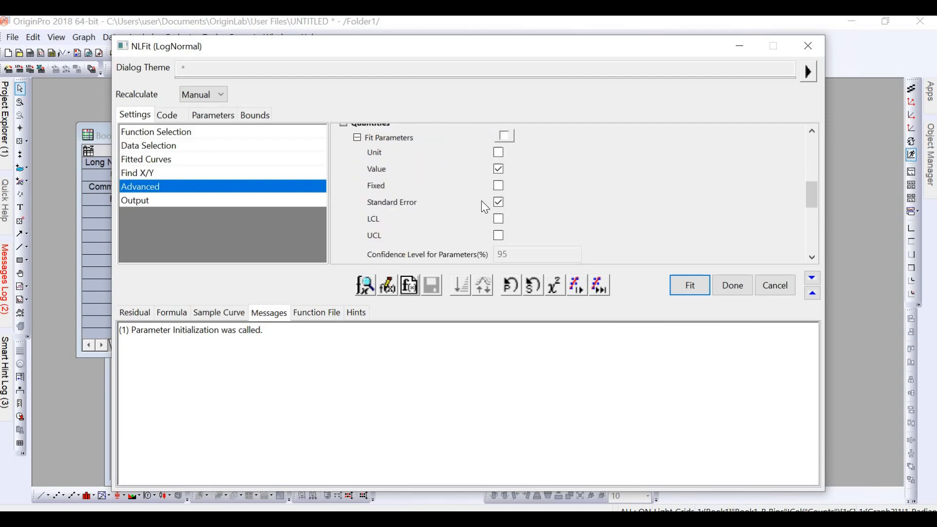
pyautogui.scroll(-3, 481, 201)
pyautogui.scroll(3, 481, 200)
pyautogui.scroll(-2, 481, 201)
pyautogui.scroll(-4, 485, 209)
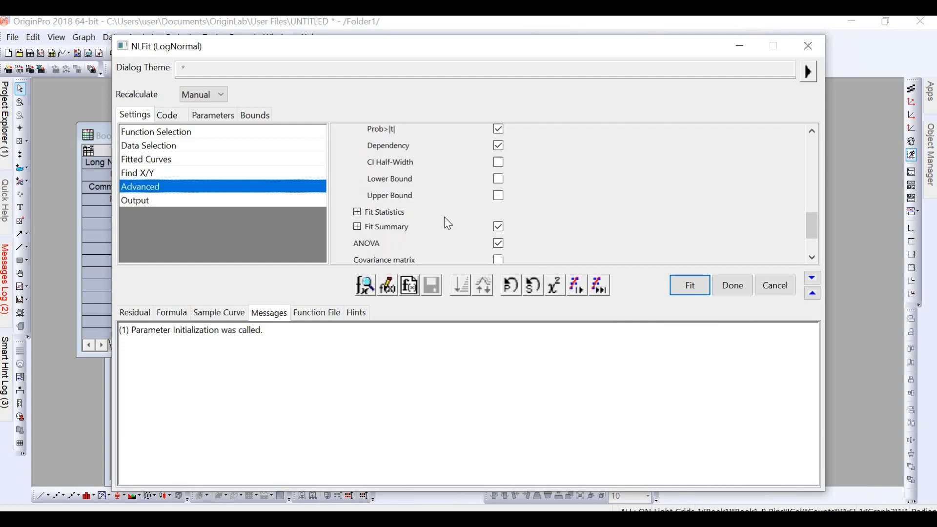
pyautogui.scroll(-1, 359, 169)
pyautogui.click(356, 163)
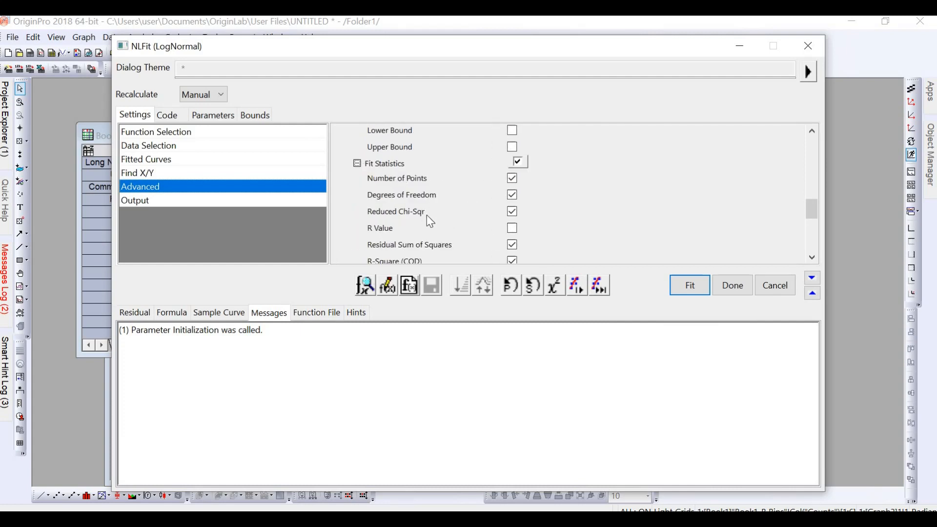
pyautogui.scroll(-1, 430, 222)
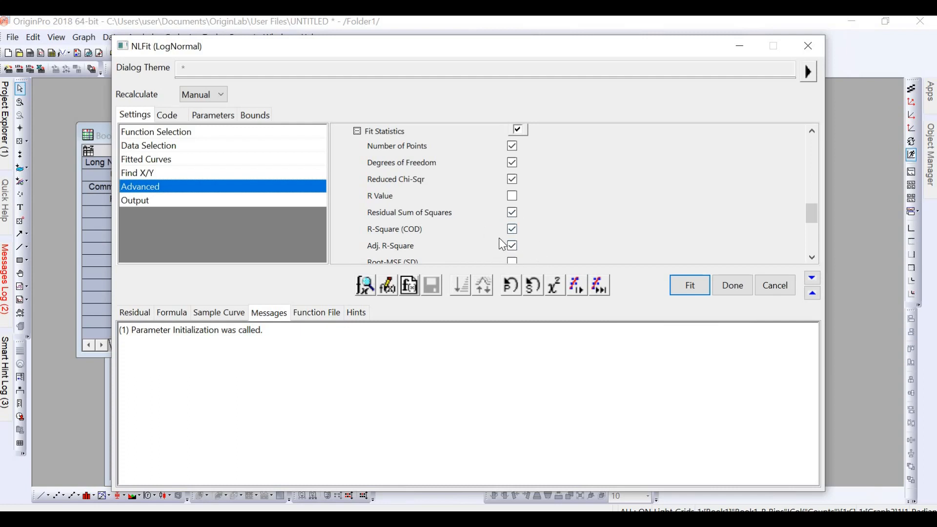
pyautogui.scroll(-4, 499, 239)
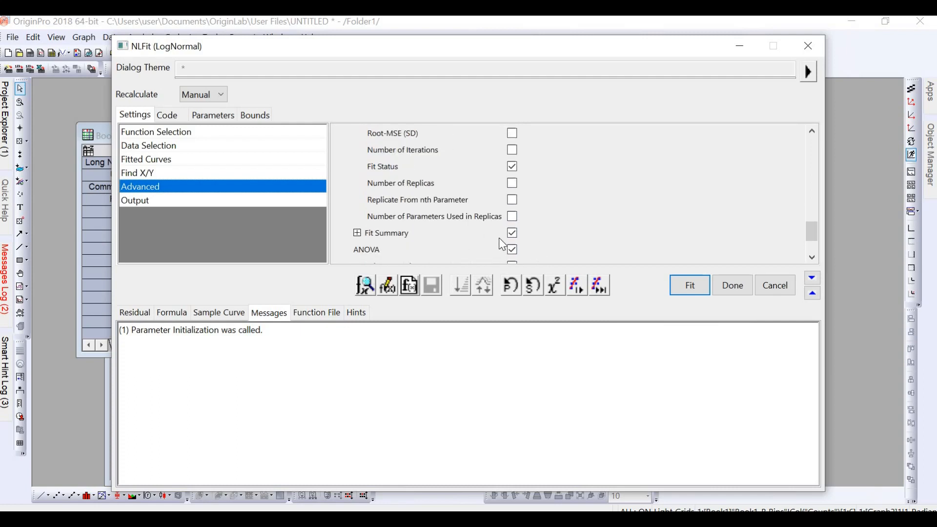
pyautogui.scroll(-2, 503, 244)
# Run the LogNormal fit and maximize the Book1 window with the resulting fit report
pyautogui.click(683, 288)
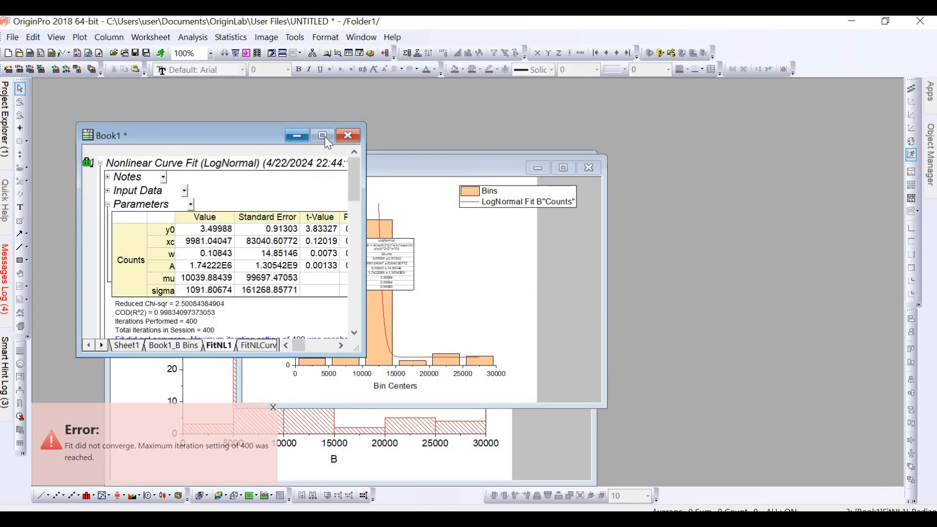
pyautogui.click(322, 138)
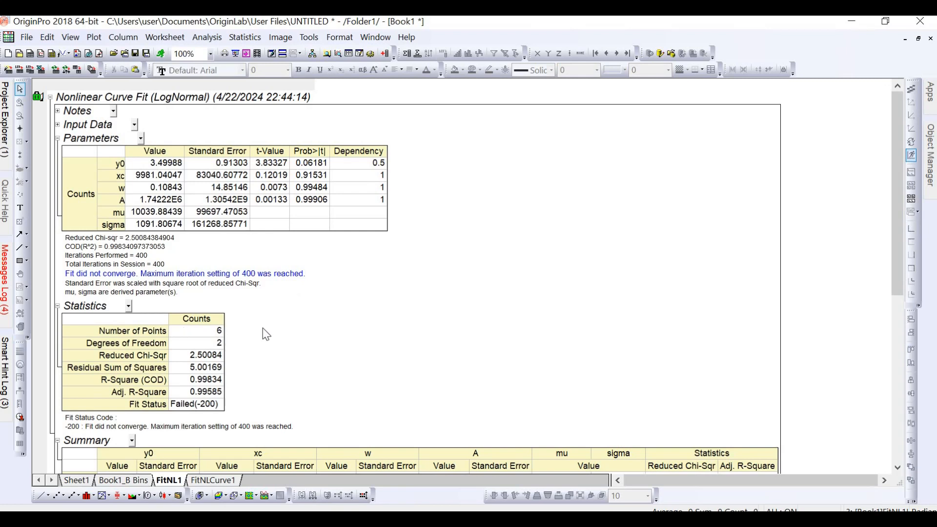
pyautogui.scroll(-3, 263, 328)
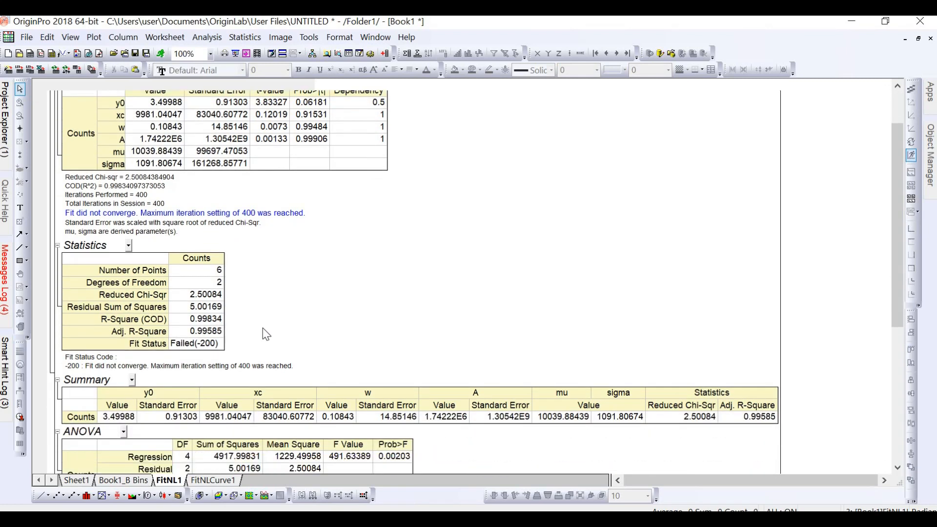
pyautogui.scroll(2, 262, 329)
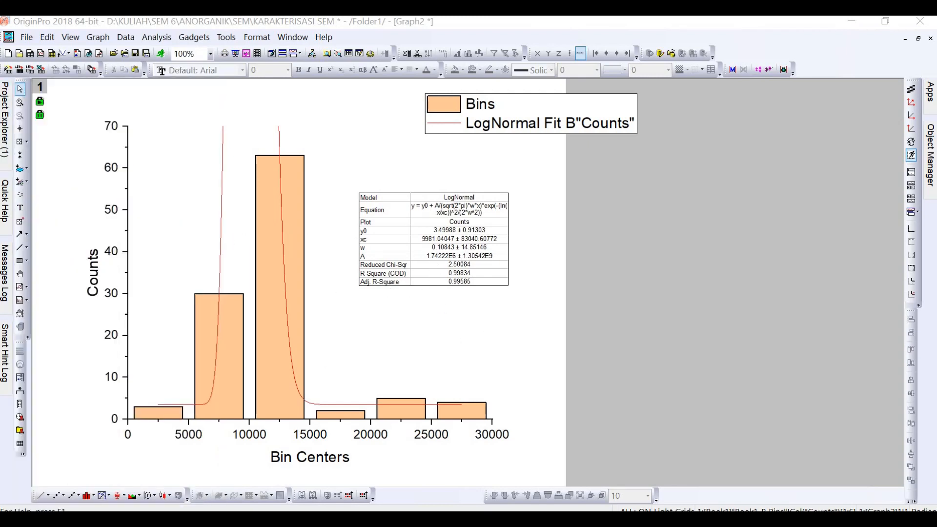
# Open Book1 from the project's window list and examine the fit report's parameters, statistics, summary, ANOVA and plots
pyautogui.moveTo(6, 141)
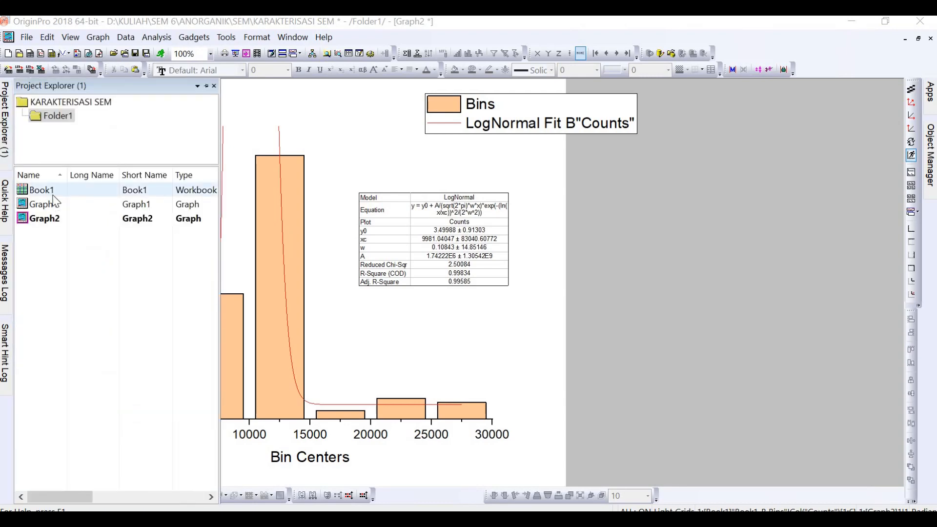
pyautogui.click(54, 195)
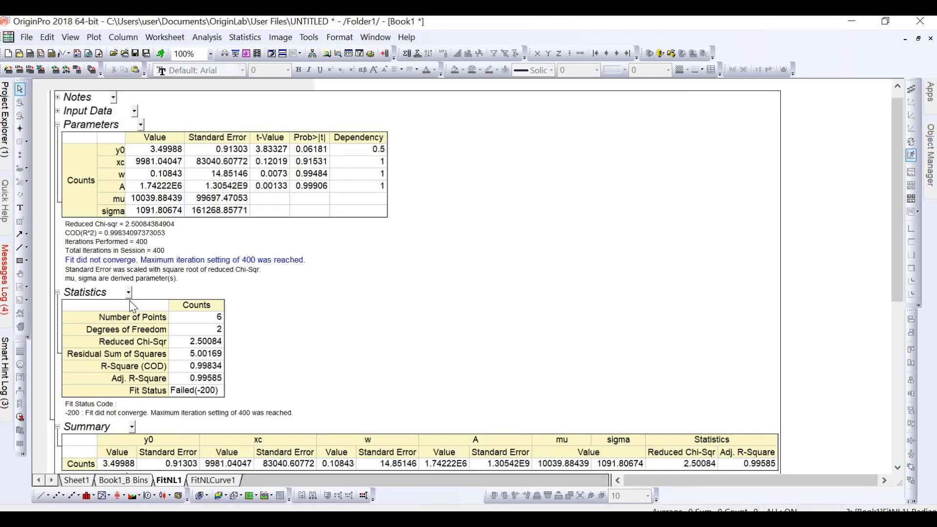
pyautogui.scroll(-1, 160, 332)
pyautogui.scroll(-5, 160, 332)
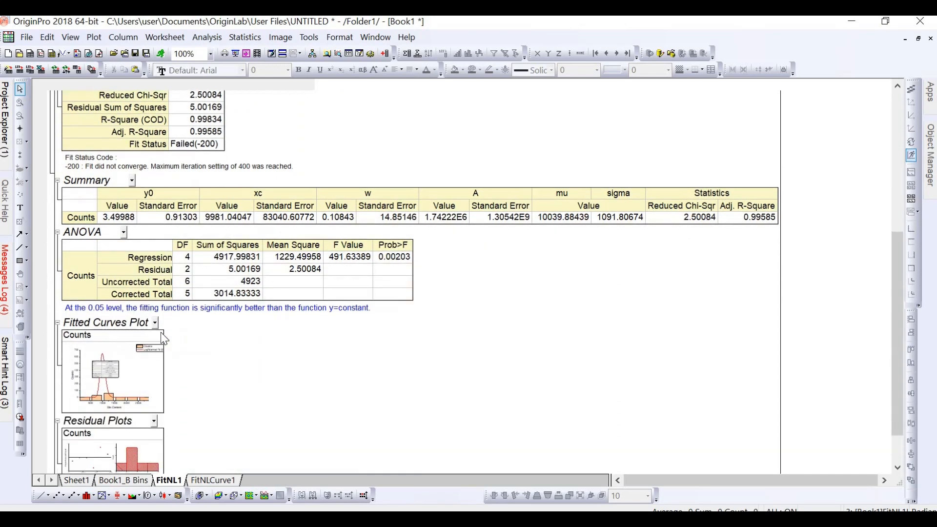
pyautogui.scroll(-2, 162, 337)
pyautogui.scroll(4, 164, 338)
pyautogui.scroll(4, 164, 316)
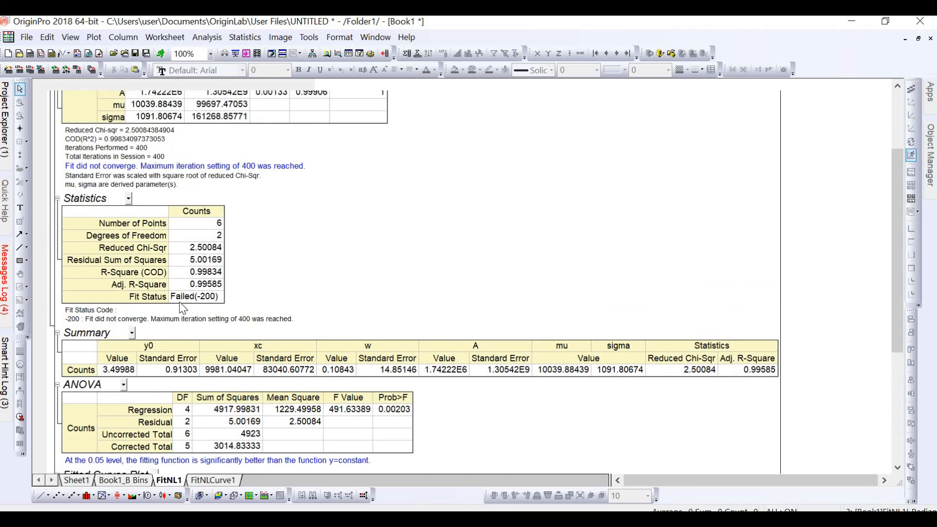
pyautogui.scroll(4, 182, 309)
pyautogui.moveTo(897, 178); pyautogui.dragTo(896, 128)
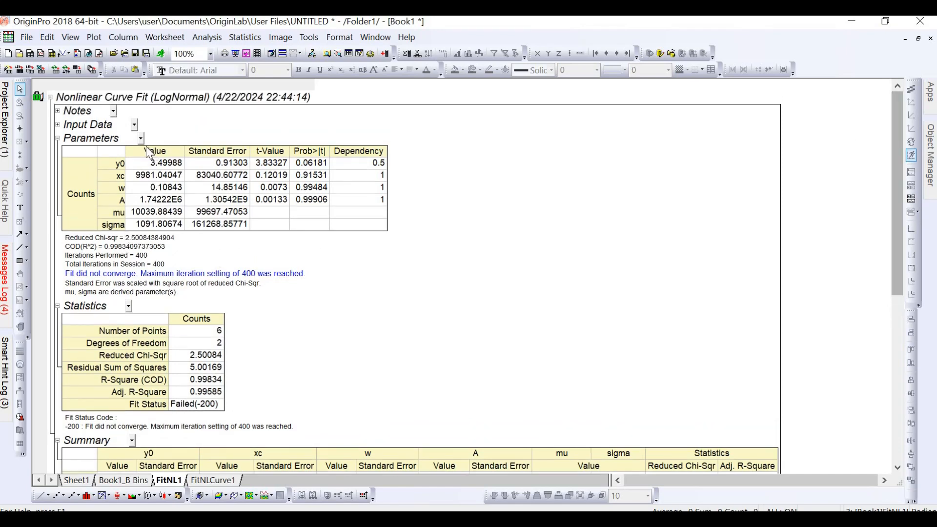
pyautogui.rightClick(136, 128)
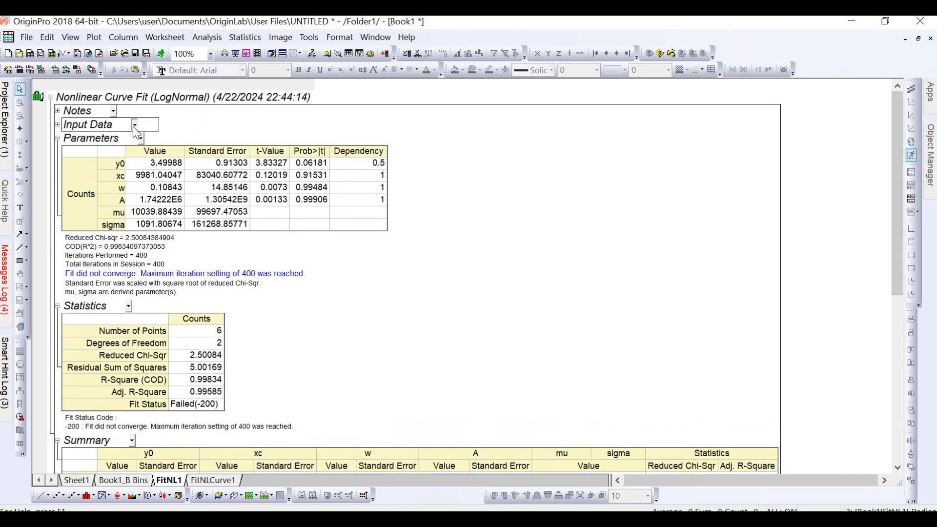
pyautogui.hotkey('alt', 'Tab')
pyautogui.hotkey('alt', 'Tab')
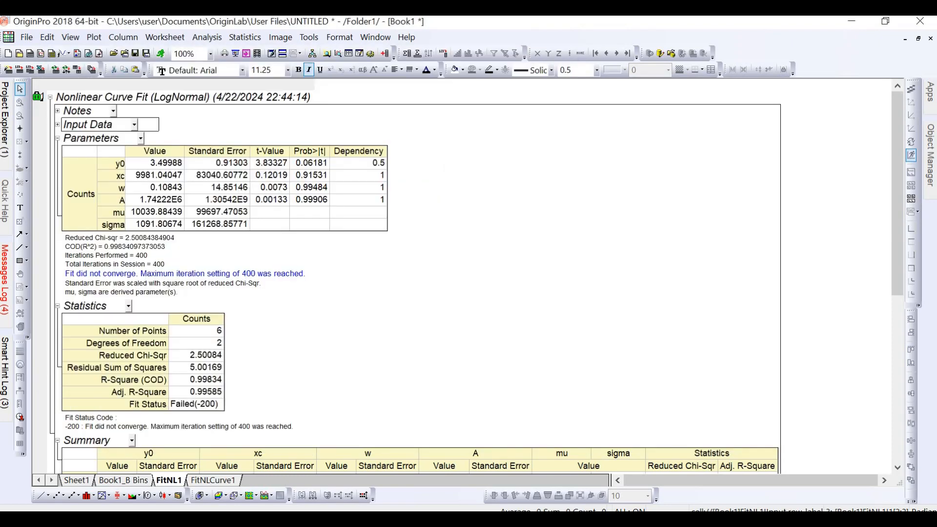